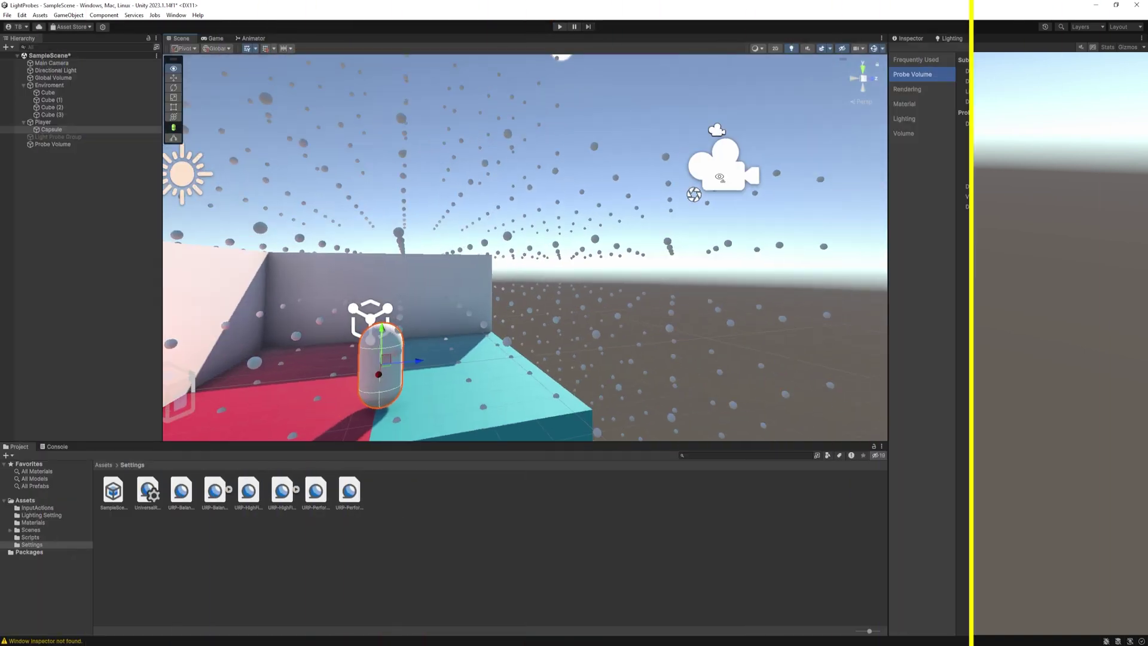
# Step: Fly the camera around the capsule, then stop Play mode to return to the editor
pyautogui.keyDown('alt'); pyautogui.moveTo(622, 233); pyautogui.dragTo(656, 237); pyautogui.keyUp('alt')
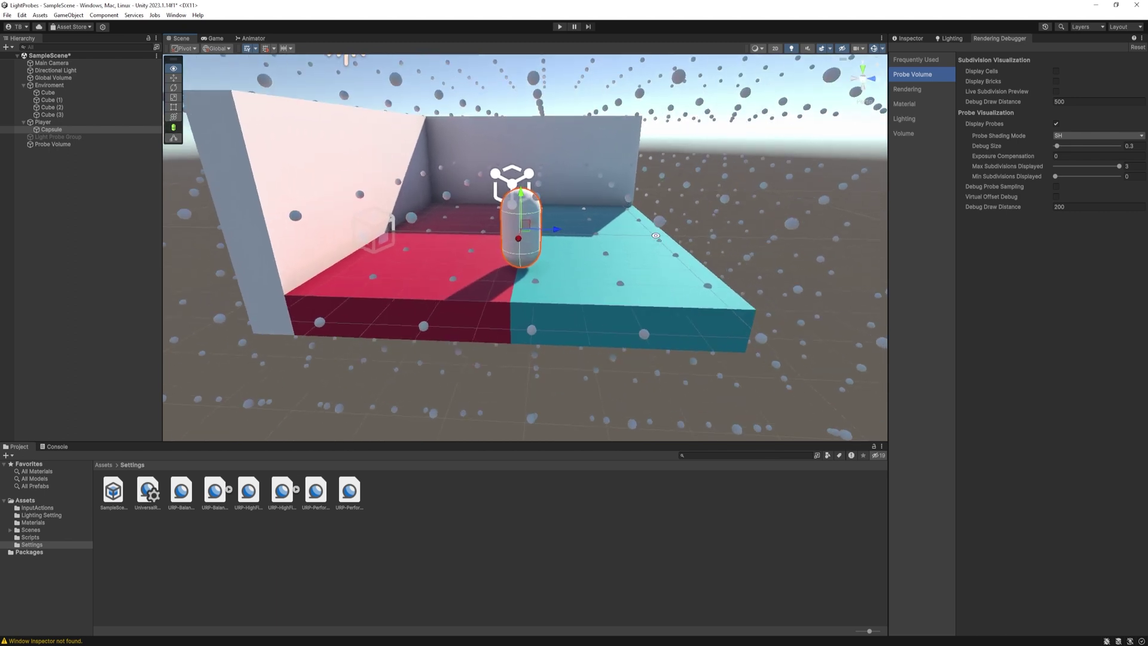
pyautogui.moveTo(656, 237); pyautogui.dragTo(649, 170, button='right')
pyautogui.press('w')
pyautogui.press('d')
pyautogui.press('a')
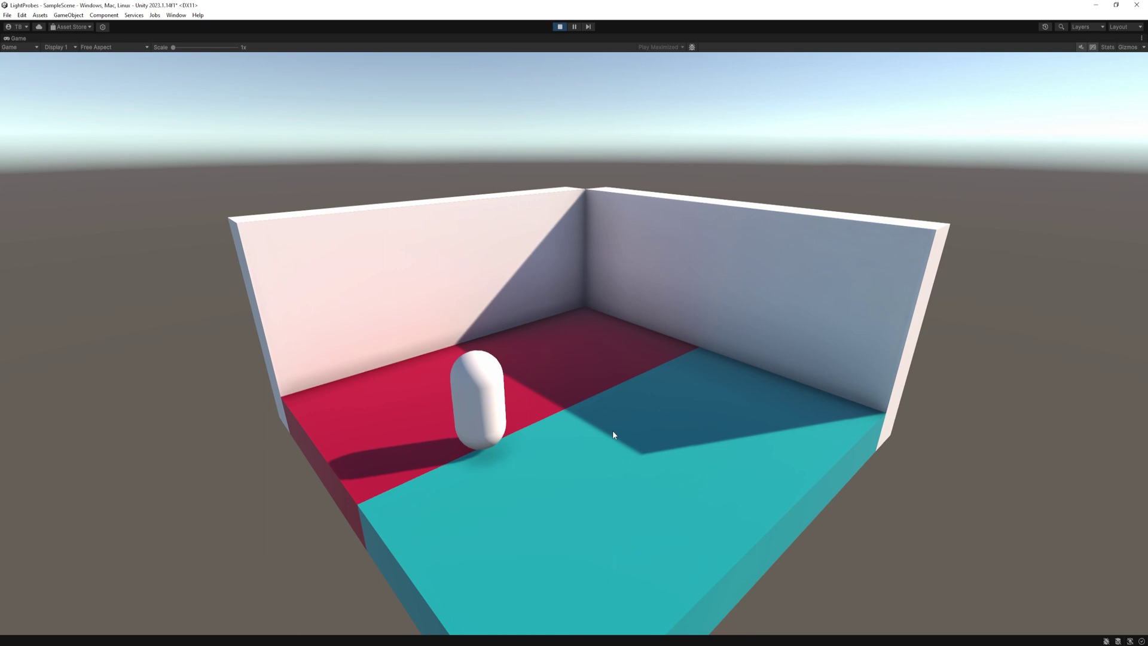
pyautogui.click(560, 27)
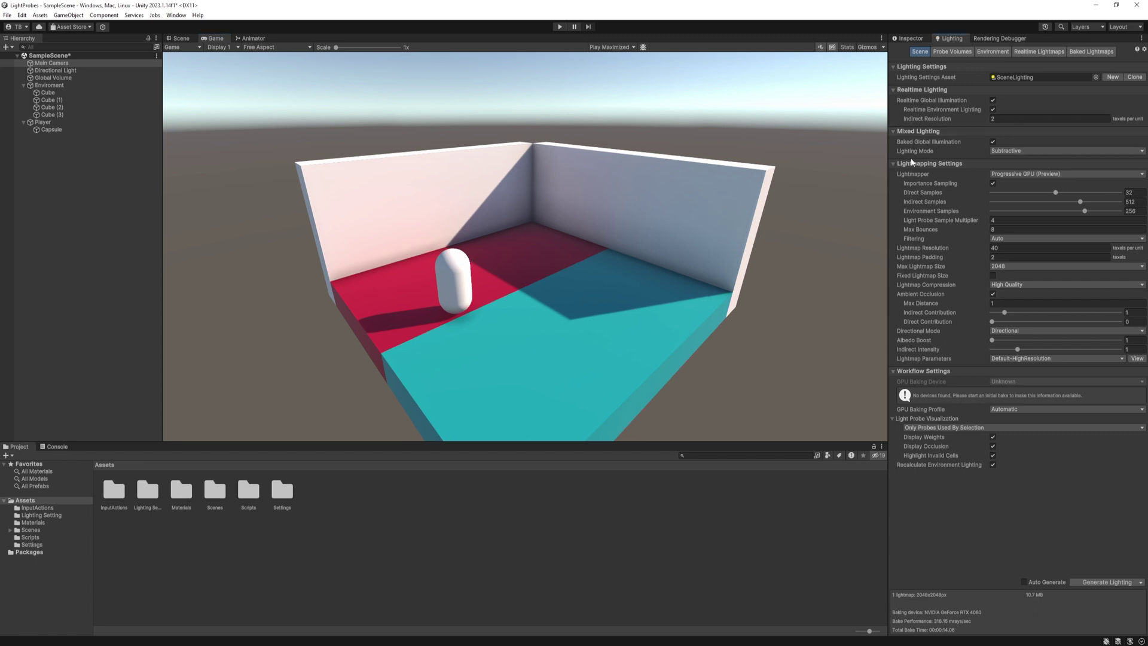
pyautogui.click(1024, 153)
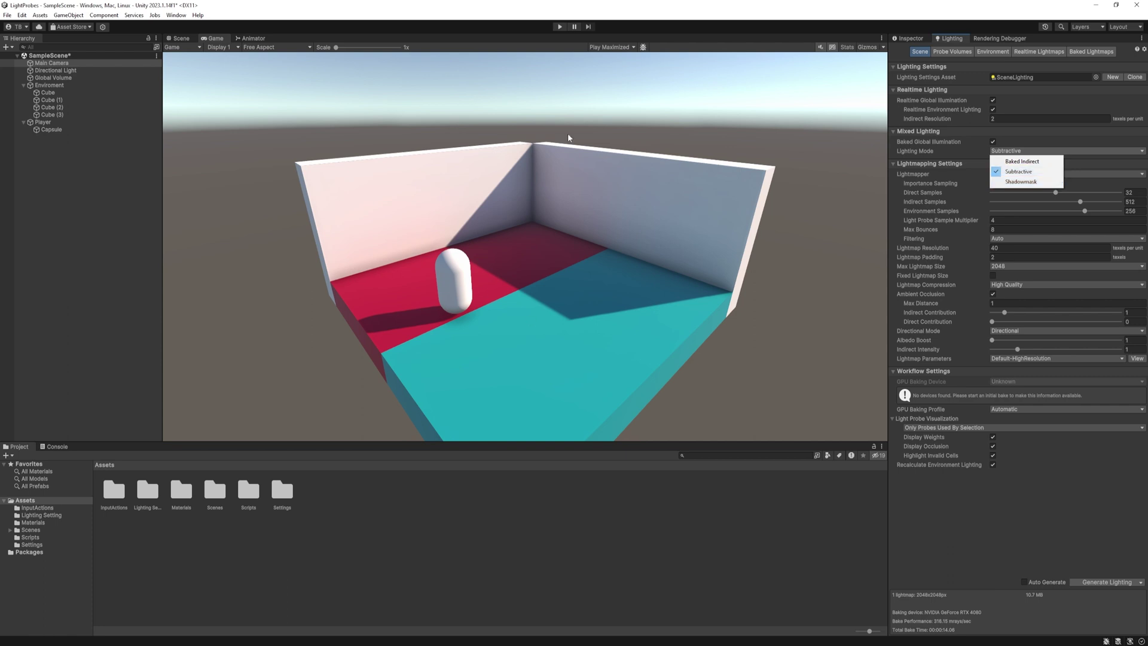
pyautogui.click(451, 295)
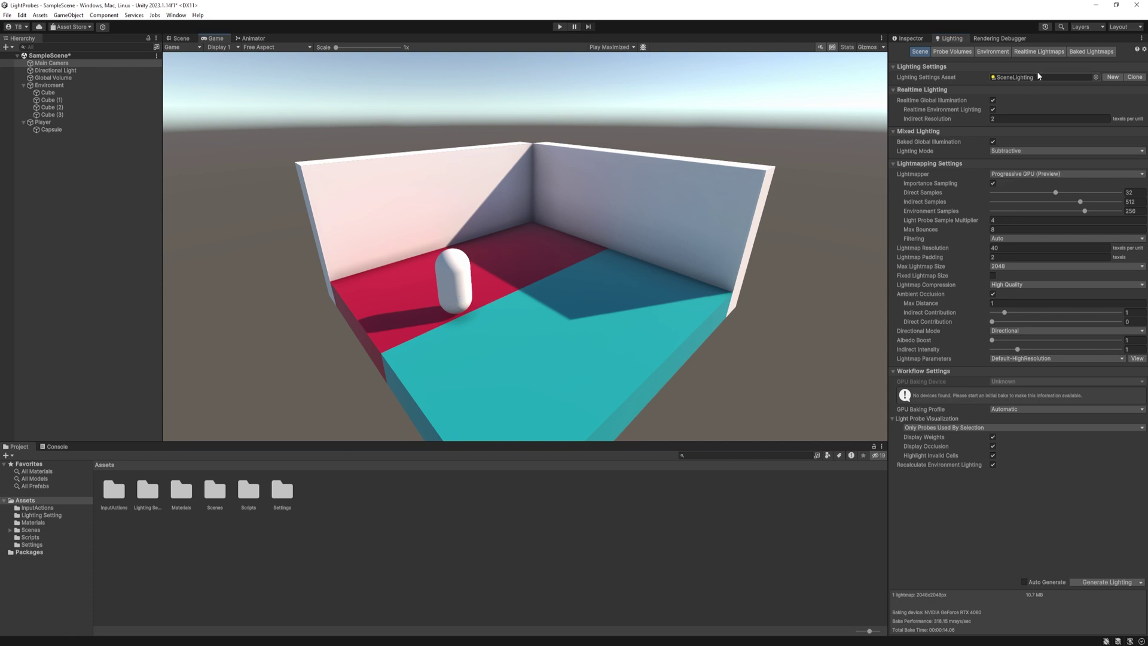
pyautogui.click(1036, 152)
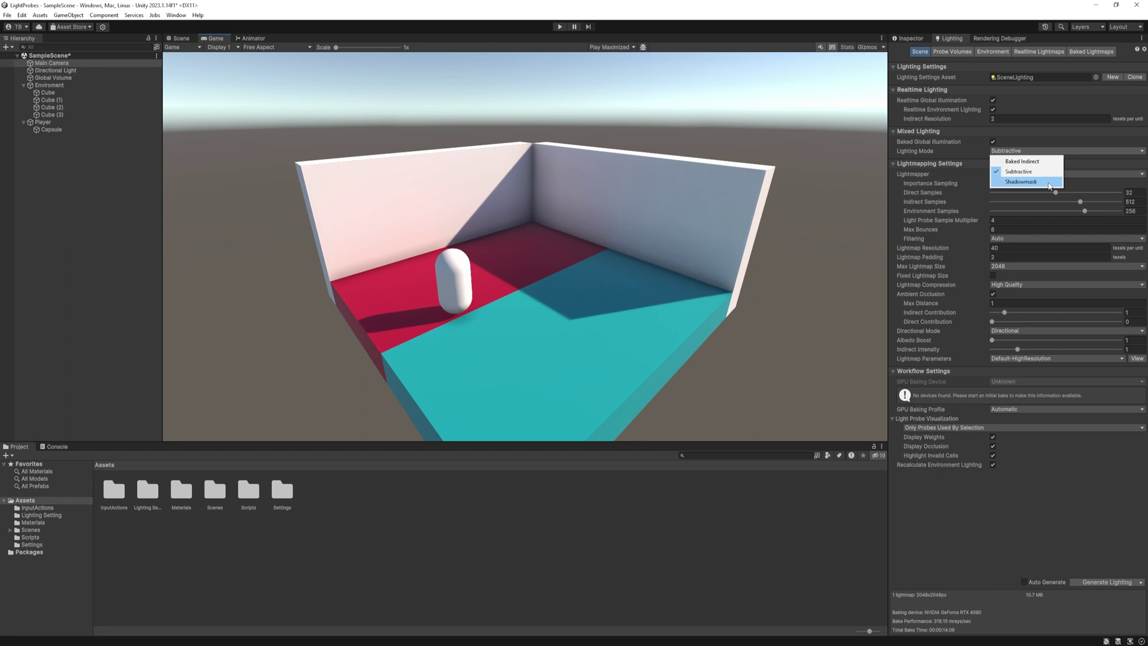
pyautogui.click(1067, 517)
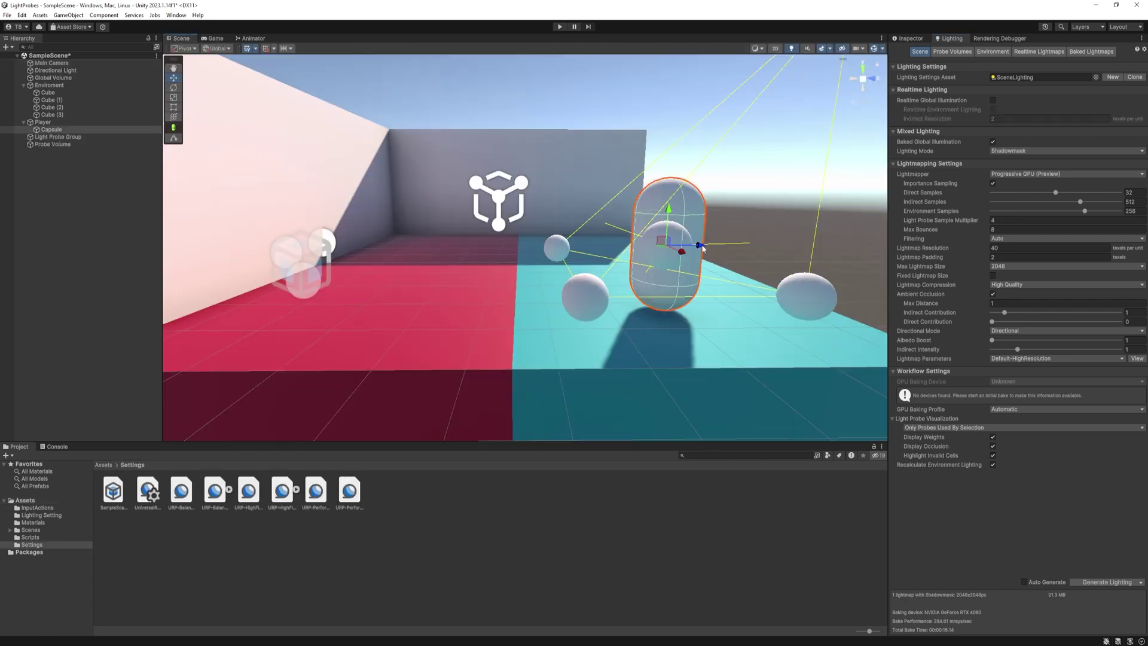
# Step: Slide the capsule left along the floor
pyautogui.moveTo(702, 248); pyautogui.dragTo(677, 307)
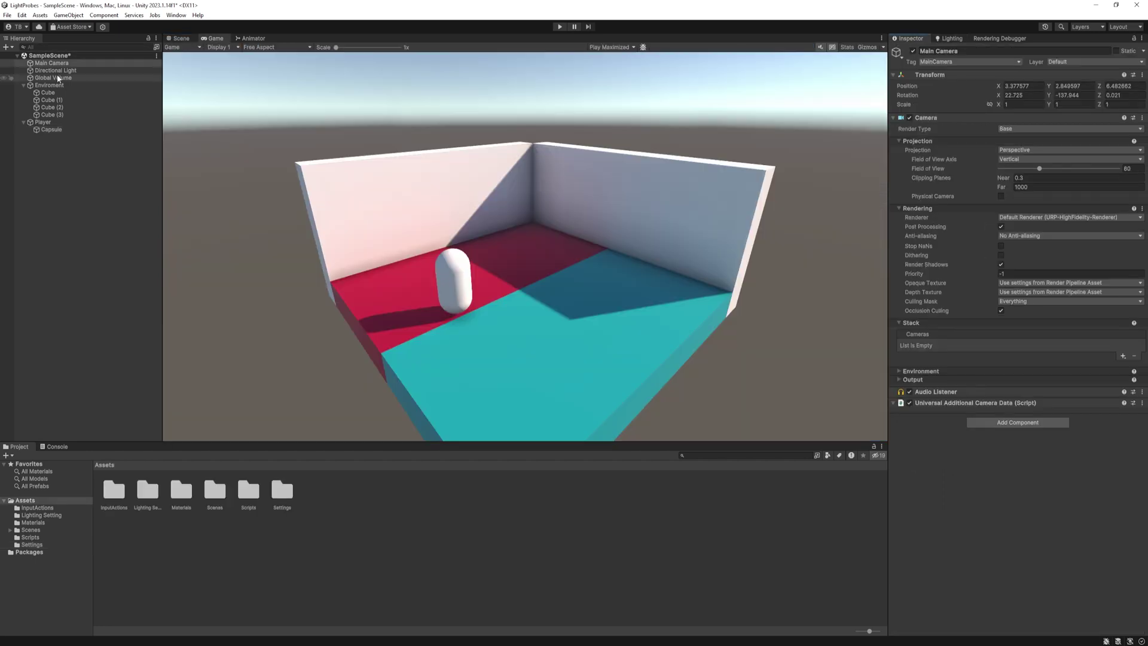
# Step: Select the Directional Light and leave its light Mode on Mixed
pyautogui.click(60, 70)
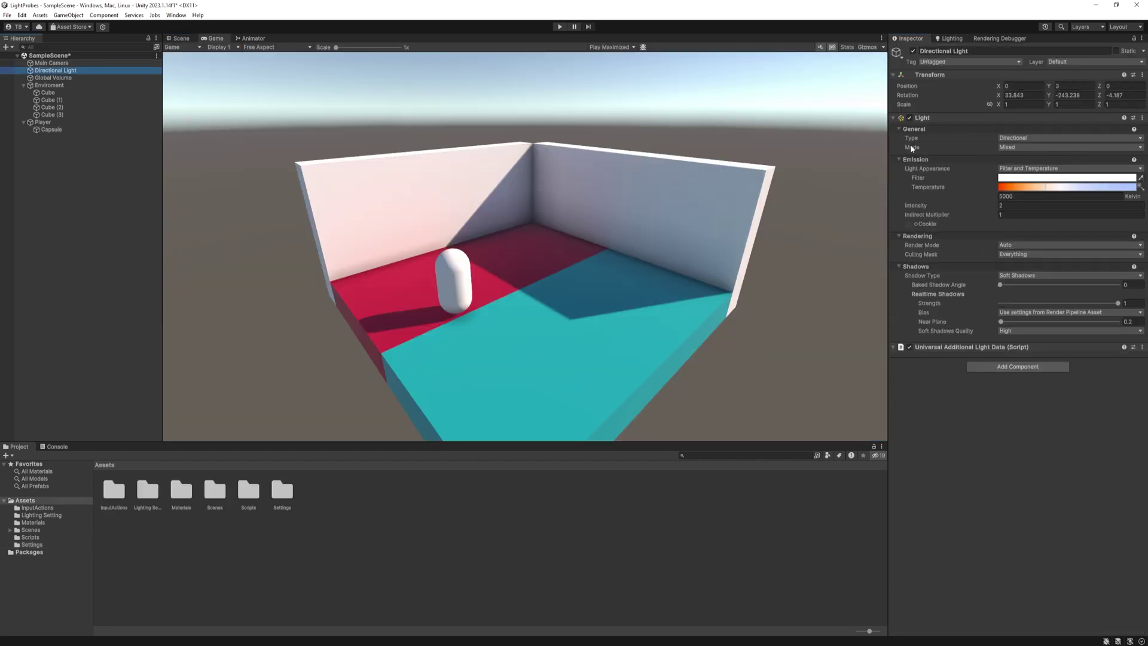
pyautogui.click(1031, 147)
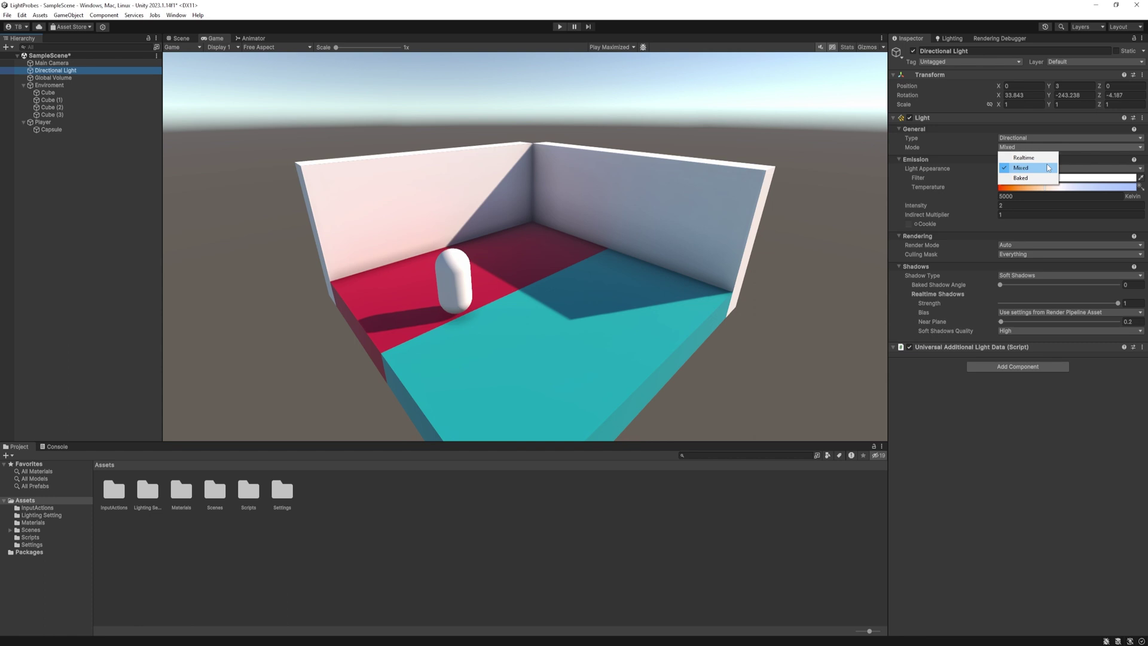
pyautogui.click(977, 426)
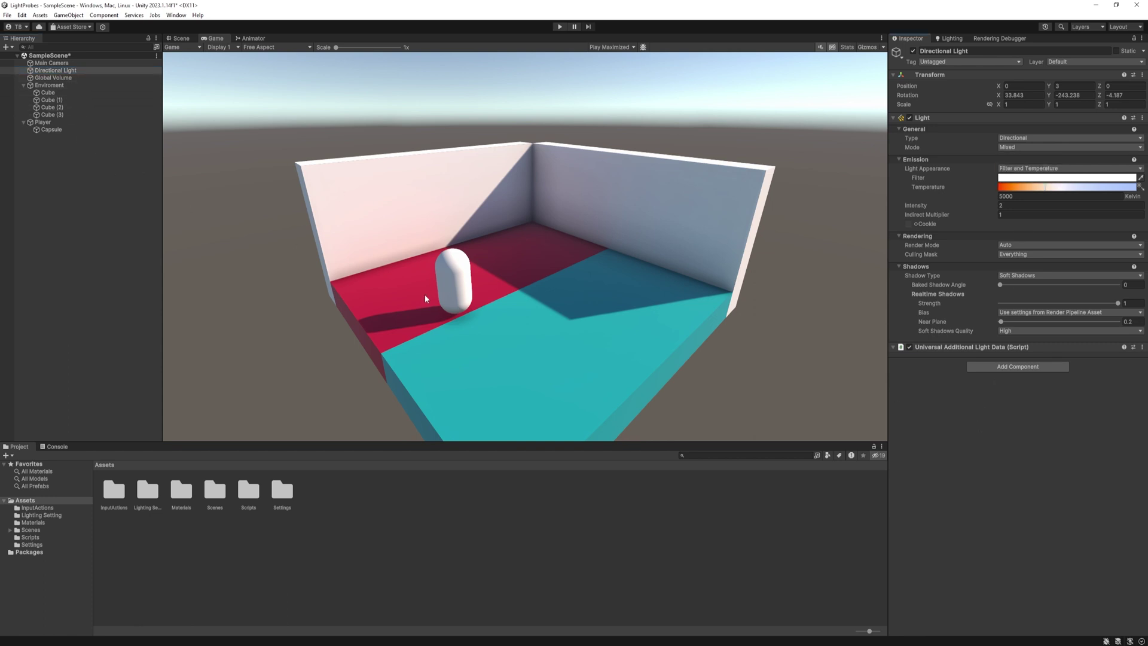
# Step: In the Scene view, select the floor blocks and capsule, then nudge the capsule across the floor
pyautogui.click(179, 38)
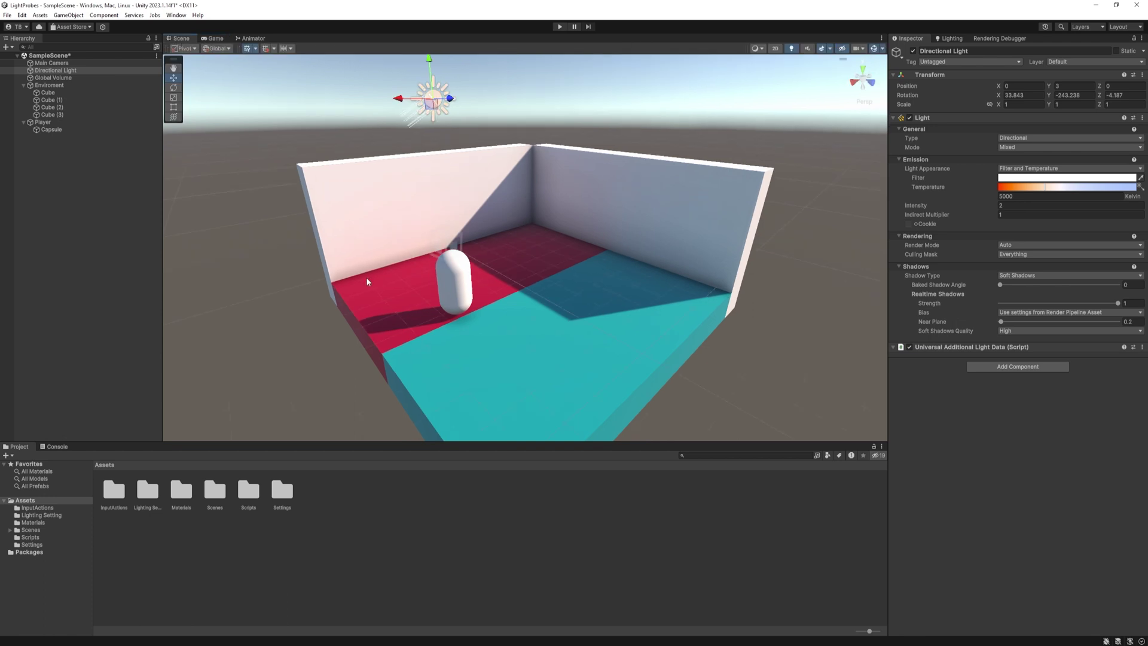
pyautogui.click(400, 312)
pyautogui.click(535, 371)
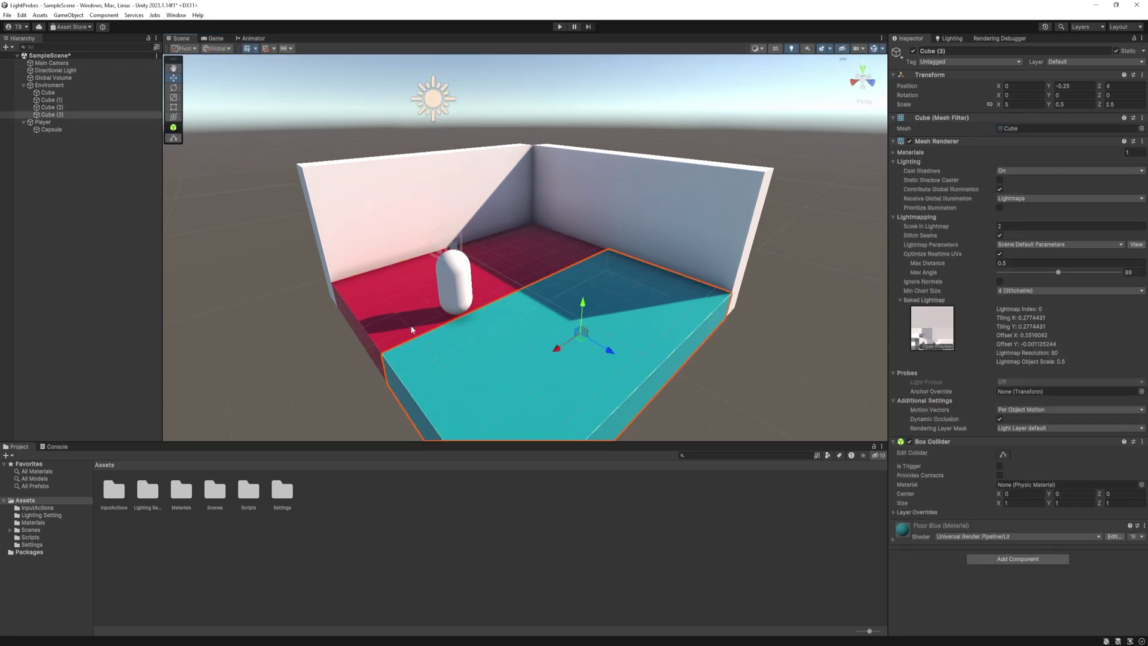
pyautogui.click(462, 308)
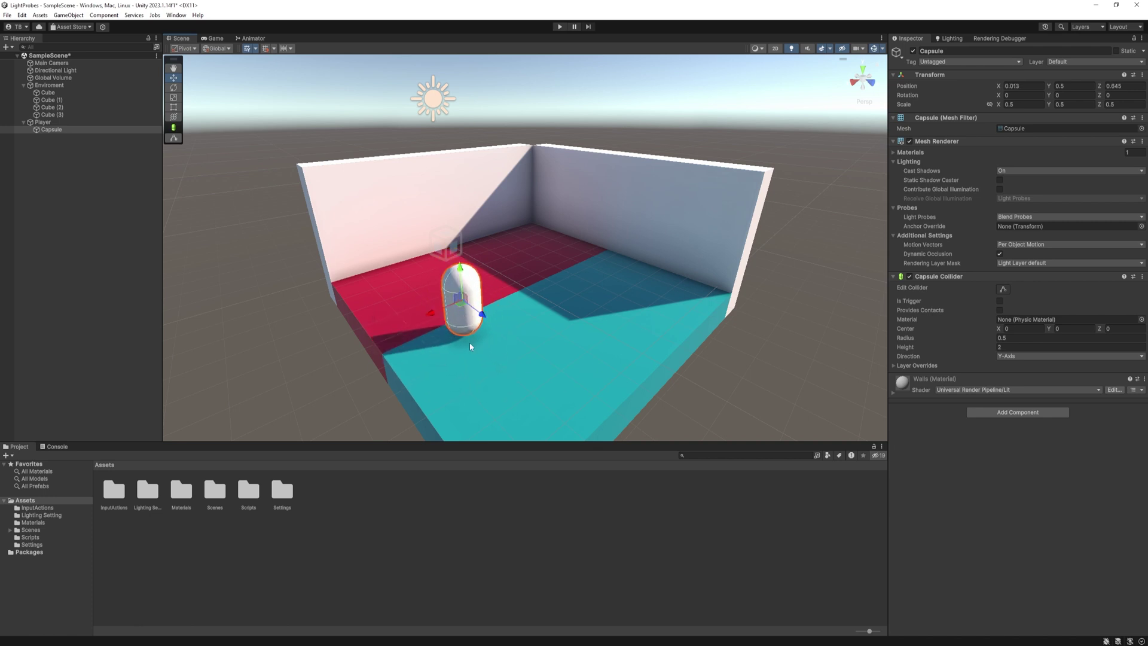
pyautogui.moveTo(457, 301)
pyautogui.mouseDown()
pyautogui.moveTo(591, 251)
pyautogui.moveTo(508, 302)
pyautogui.moveTo(457, 306)
pyautogui.mouseUp()
pyautogui.press('w')
pyautogui.moveTo(519, 326); pyautogui.dragTo(459, 332, button='right')
# Step: Keep the Directional Light on Mixed and leave the scene Lighting Mode on Subtractive
pyautogui.click(88, 70)
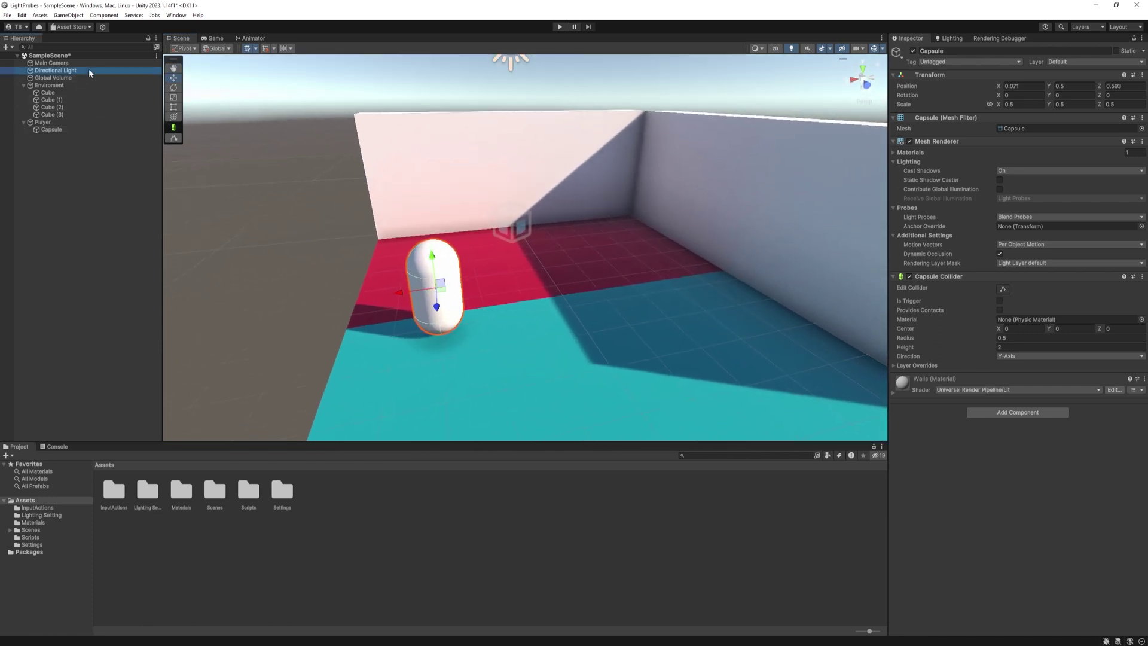
pyautogui.click(1024, 149)
pyautogui.click(1024, 167)
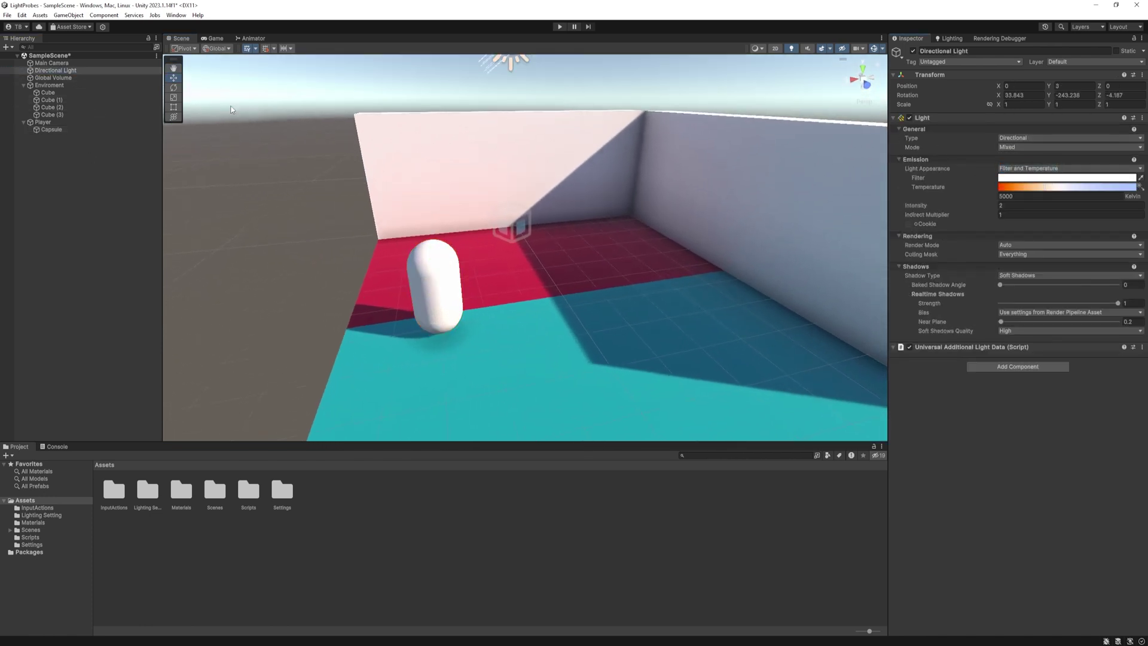
pyautogui.click(44, 85)
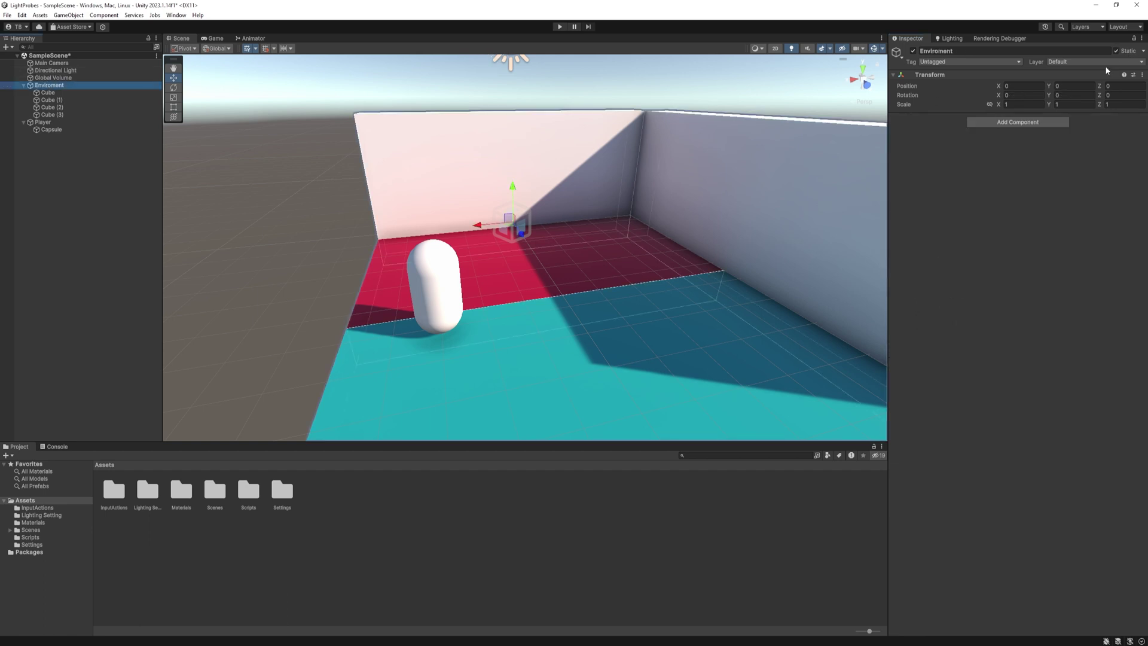
pyautogui.click(948, 38)
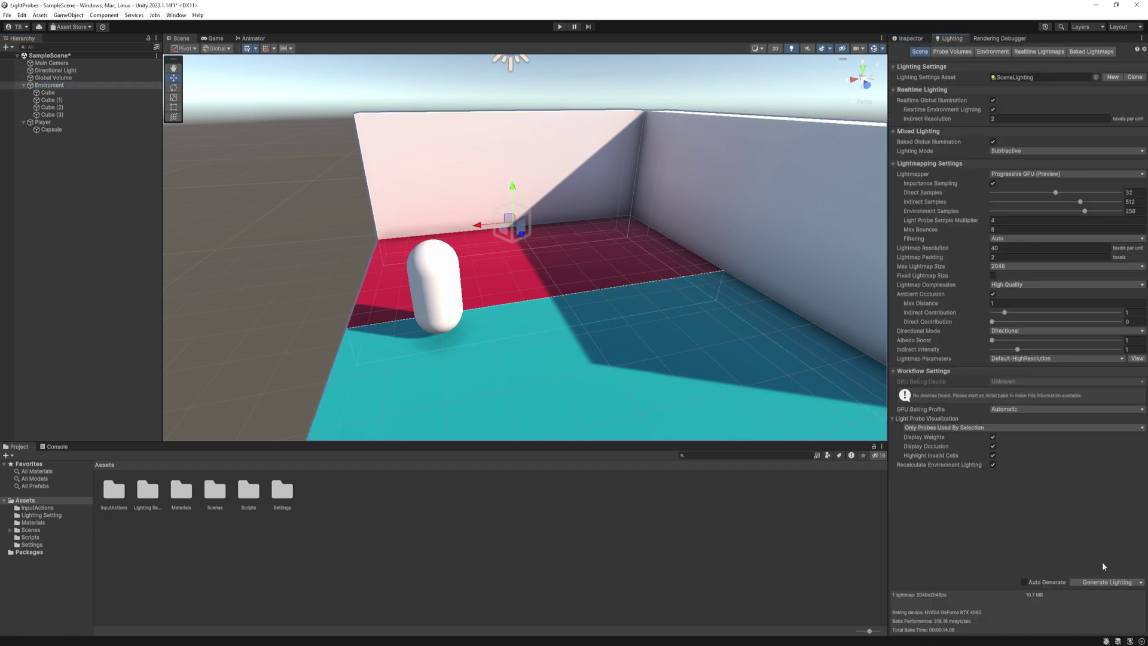
pyautogui.click(1028, 150)
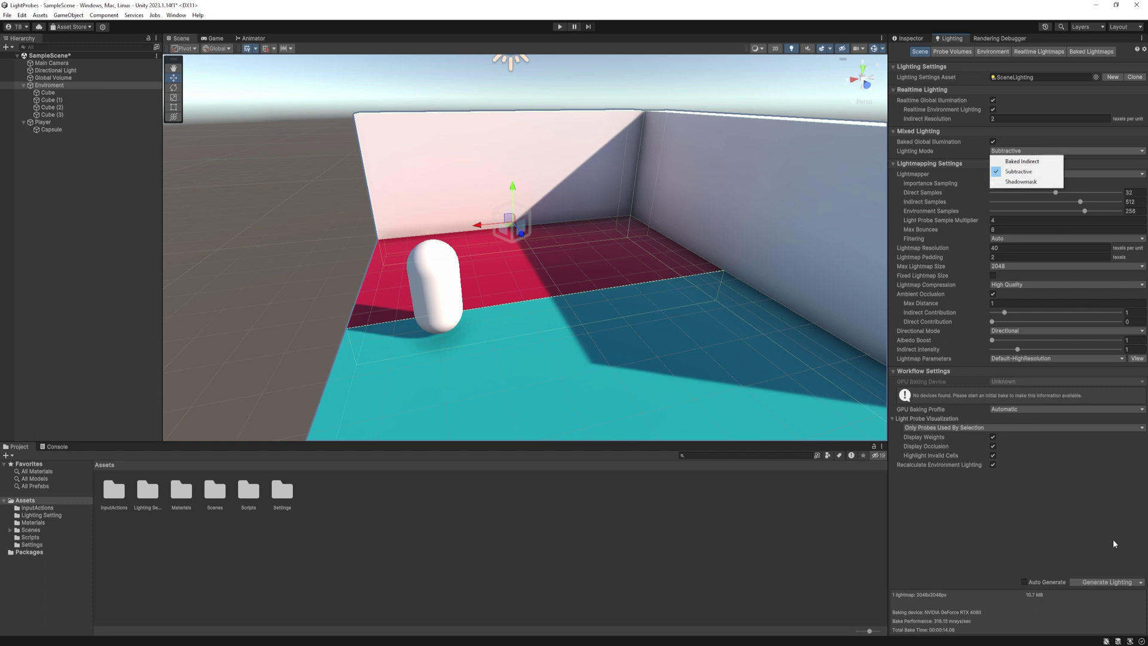
pyautogui.click(1109, 563)
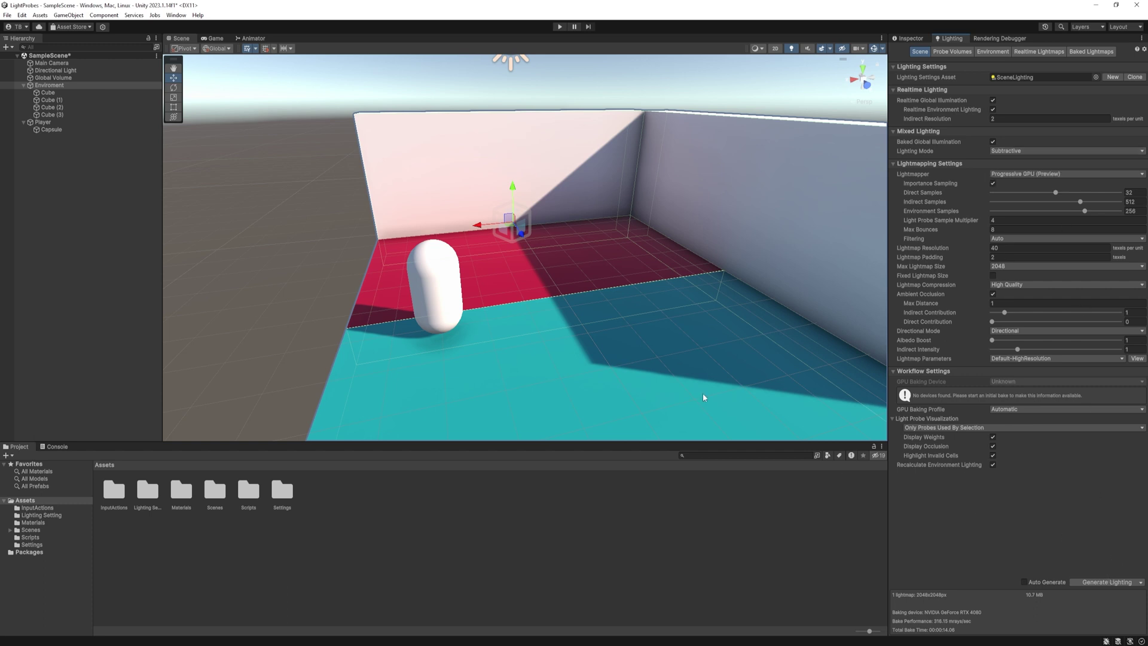
# Step: Move the capsule right to the red–teal floor boundary
pyautogui.click(439, 299)
pyautogui.moveTo(440, 299); pyautogui.dragTo(469, 286)
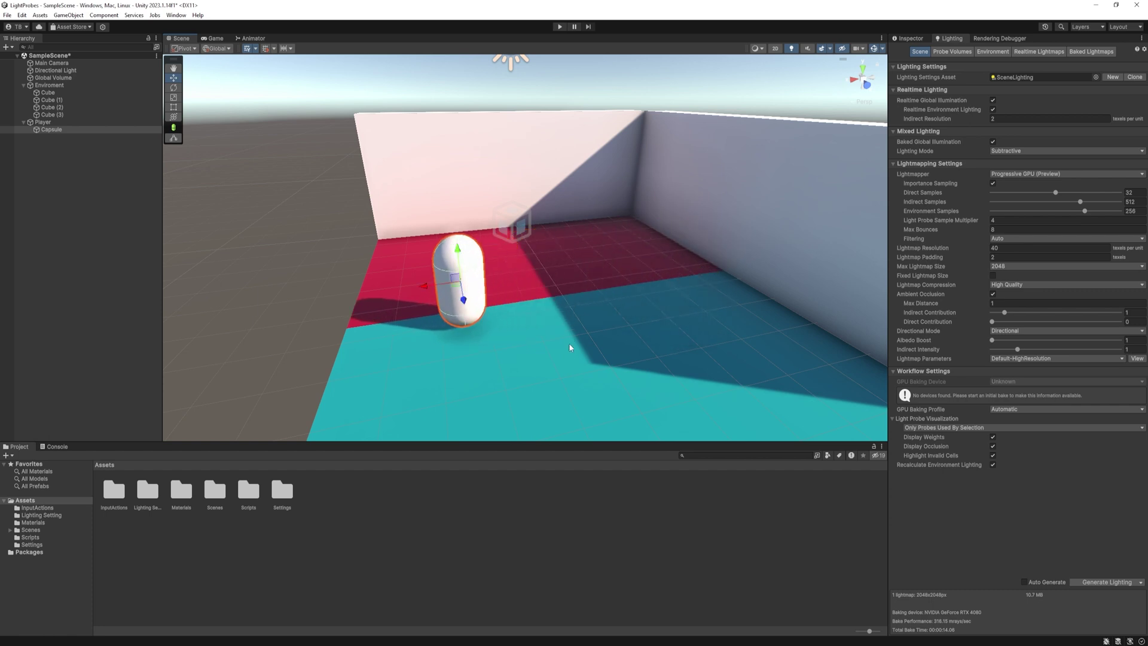
pyautogui.press('a')
pyautogui.moveTo(569, 315); pyautogui.dragTo(651, 305, button='right')
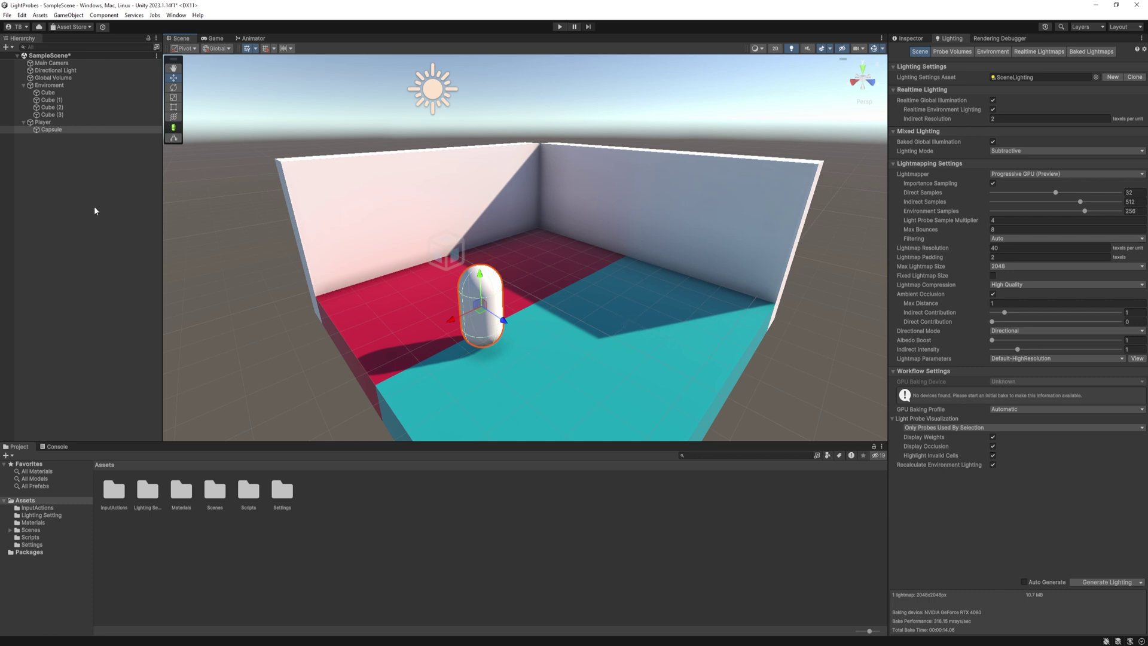
# Step: Add a Light Probe Group, reset its Transform to the origin, and enter probe-editing mode
pyautogui.rightClick(31, 175)
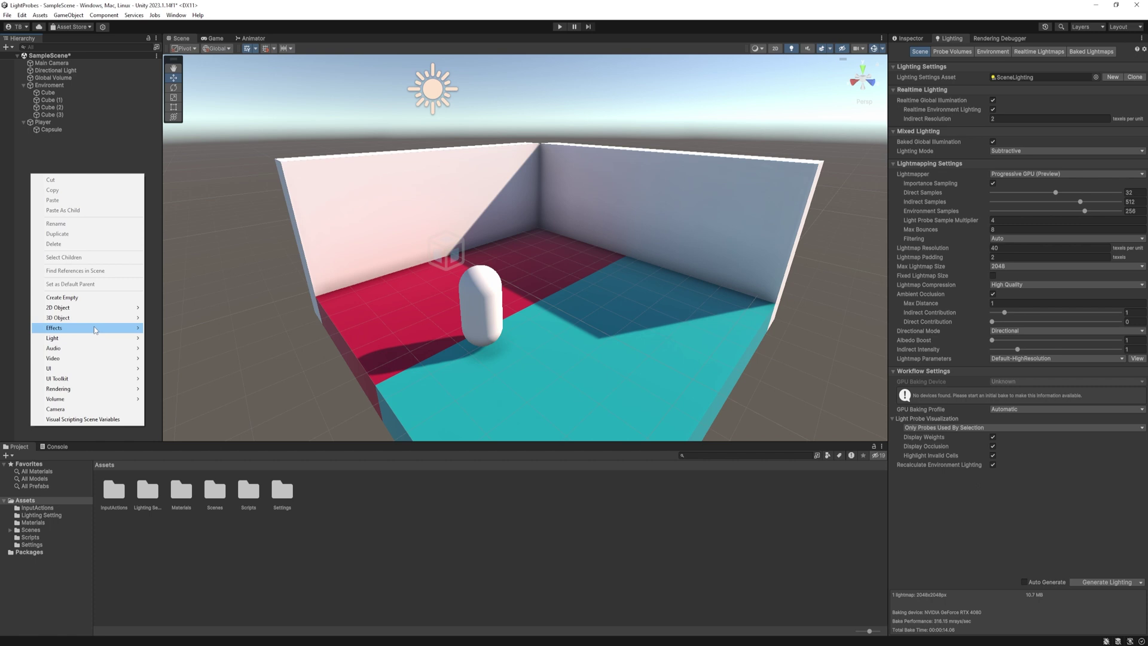
pyautogui.moveTo(94, 338)
pyautogui.click(179, 392)
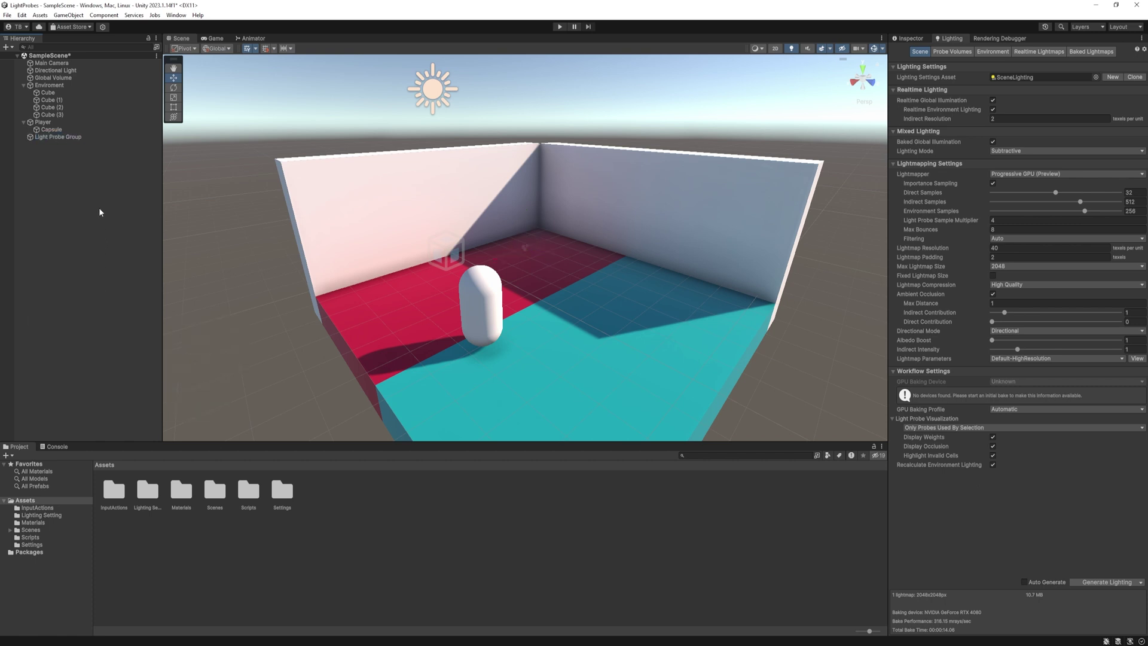
pyautogui.click(90, 137)
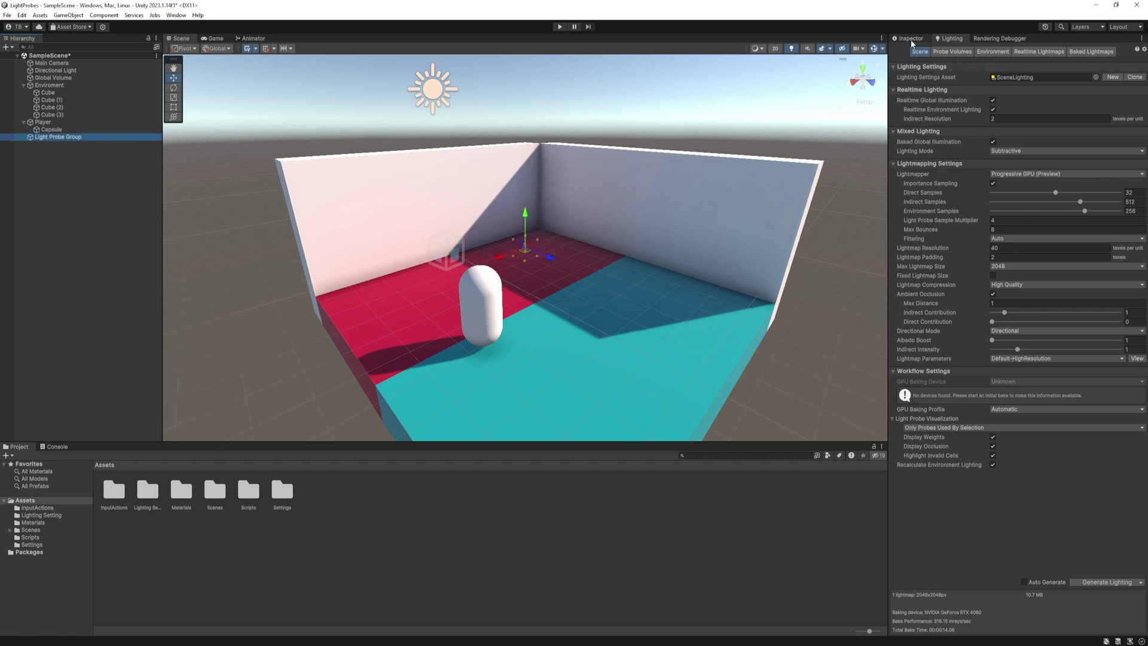
pyautogui.click(909, 38)
pyautogui.rightClick(963, 75)
pyautogui.click(962, 83)
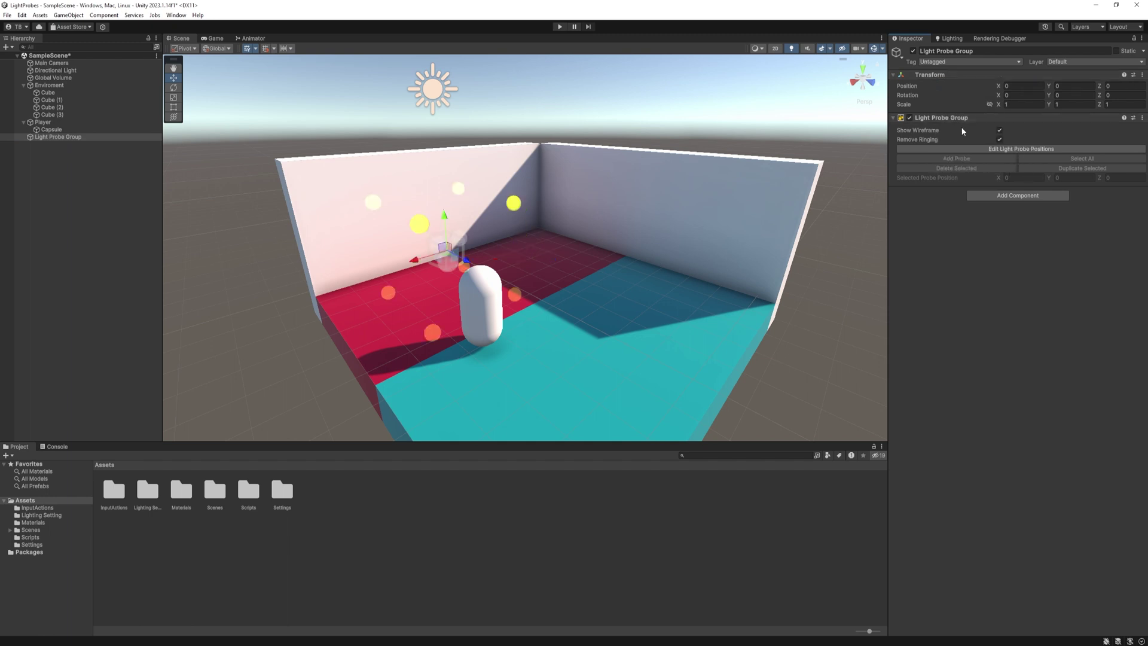
pyautogui.click(992, 148)
# Step: Raise one light probe to about 2.26 units high
pyautogui.moveTo(568, 253); pyautogui.dragTo(616, 248, button='right')
pyautogui.press('w')
pyautogui.press('a')
pyautogui.click(458, 257)
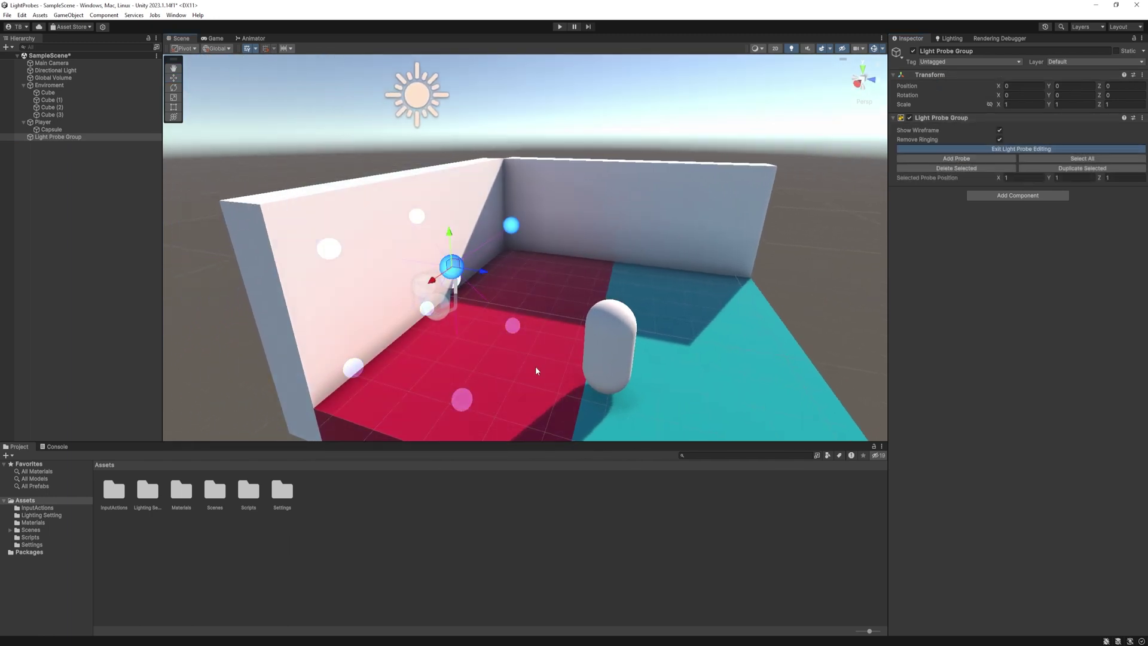
pyautogui.moveTo(451, 251); pyautogui.dragTo(893, 212)
# Step: Spread the probe groups outward, moving sets of four to X -2.20 and X 2.12
pyautogui.moveTo(471, 101); pyautogui.dragTo(622, 391)
pyautogui.moveTo(516, 160); pyautogui.dragTo(455, 160)
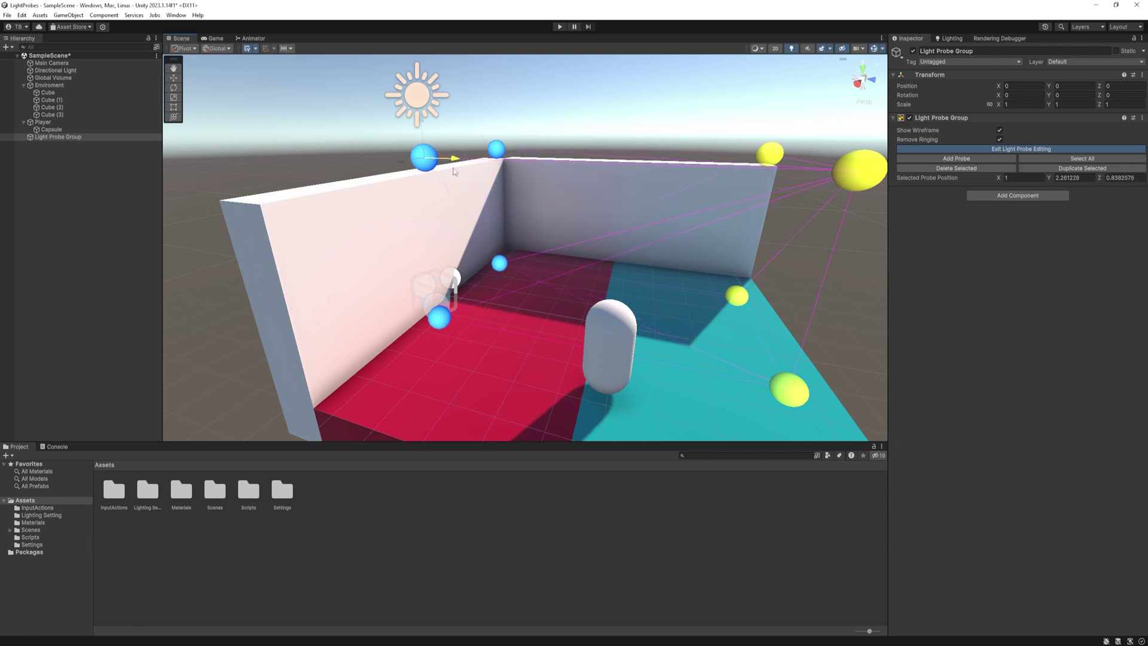
pyautogui.press('w')
pyautogui.moveTo(685, 254); pyautogui.dragTo(536, 227, button='right')
pyautogui.press('s')
pyautogui.moveTo(533, 143); pyautogui.dragTo(611, 383)
pyautogui.moveTo(543, 240); pyautogui.dragTo(622, 241)
pyautogui.moveTo(444, 145); pyautogui.dragTo(519, 368)
pyautogui.moveTo(412, 234); pyautogui.dragTo(345, 255)
pyautogui.press('w')
pyautogui.moveTo(374, 266); pyautogui.dragTo(745, 312, button='right')
pyautogui.press('a')
pyautogui.press('s')
# Step: Duplicate the right-side probes twice into the room and shift eight probes to X 0.42
pyautogui.moveTo(626, 98); pyautogui.dragTo(779, 482)
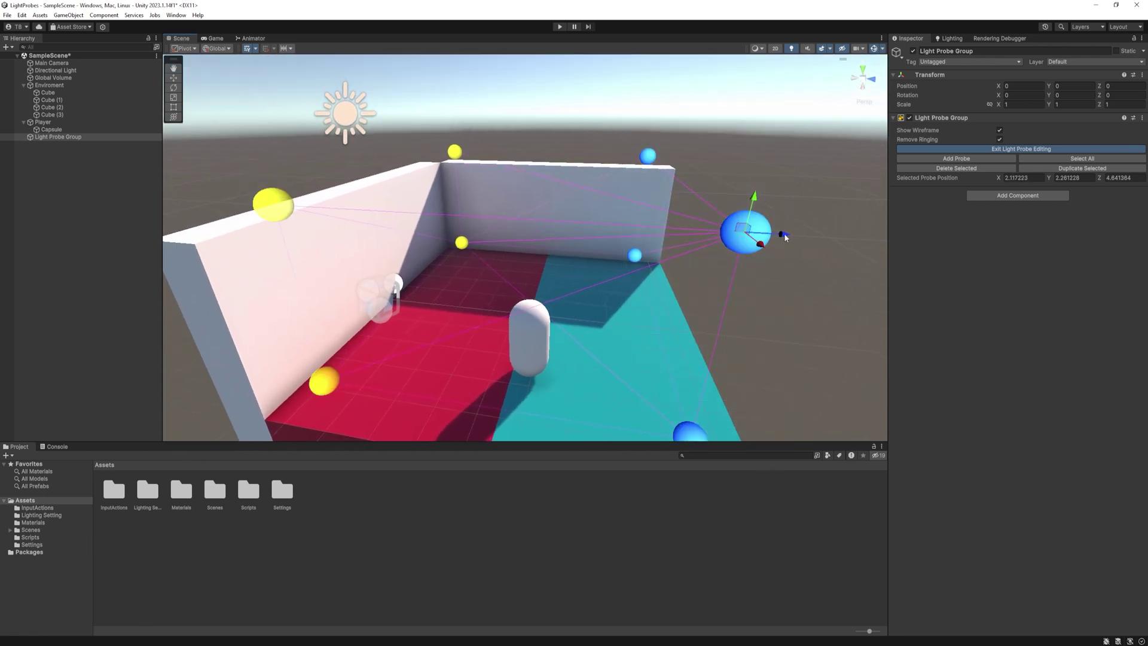
pyautogui.hotkey('ctrl', 'd')
pyautogui.moveTo(762, 252); pyautogui.dragTo(481, 246)
pyautogui.hotkey('ctrl', 'd')
pyautogui.moveTo(696, 280); pyautogui.dragTo(546, 257, button='right')
pyautogui.moveTo(476, 153); pyautogui.dragTo(585, 386)
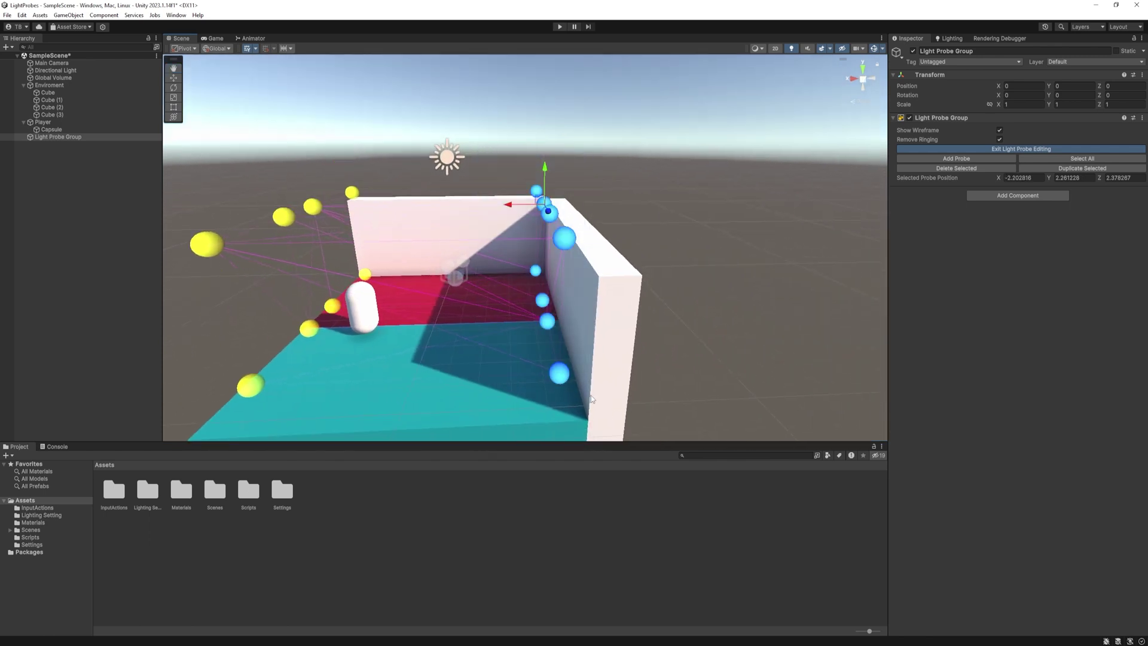
pyautogui.moveTo(517, 207); pyautogui.dragTo(410, 224)
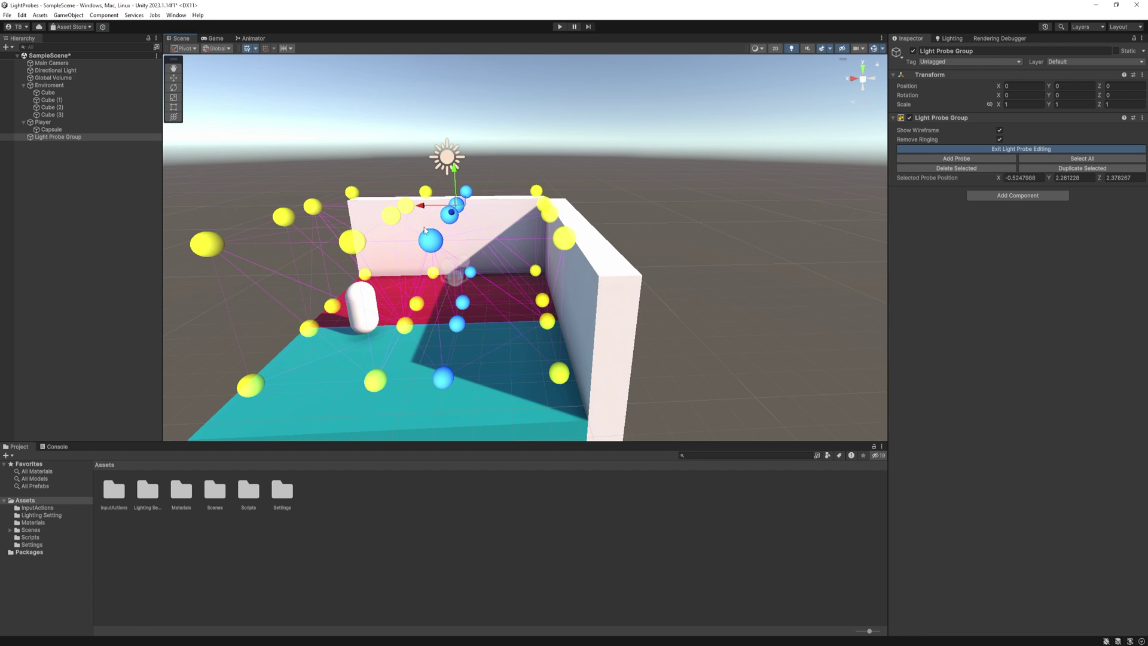
# Step: Adjust individual upper and lower probe pairs to even out the grid columns
pyautogui.keyDown('alt'); pyautogui.moveTo(387, 339); pyautogui.dragTo(503, 374); pyautogui.keyUp('alt')
pyautogui.moveTo(506, 158); pyautogui.dragTo(578, 298)
pyautogui.moveTo(577, 298); pyautogui.dragTo(578, 297, button='right')
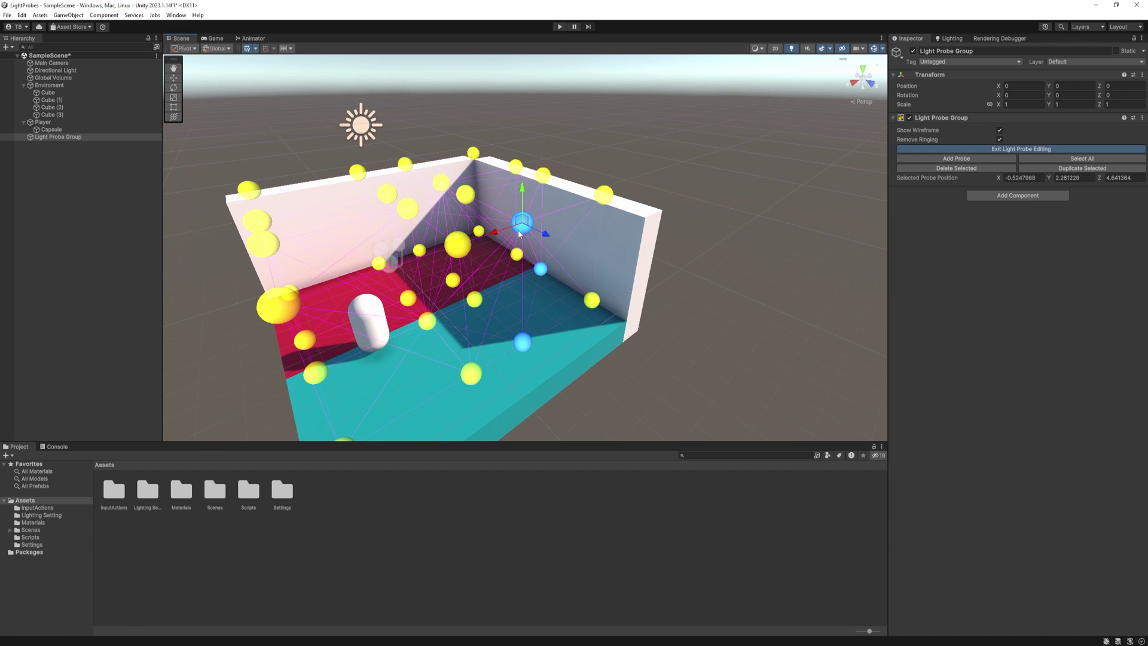
pyautogui.click(523, 225)
pyautogui.keyDown('shift'); pyautogui.click(525, 344); pyautogui.keyUp('shift')
pyautogui.moveTo(520, 226); pyautogui.dragTo(523, 214)
pyautogui.click(463, 250)
pyautogui.click(464, 252)
pyautogui.keyDown('shift'); pyautogui.click(474, 378); pyautogui.keyUp('shift')
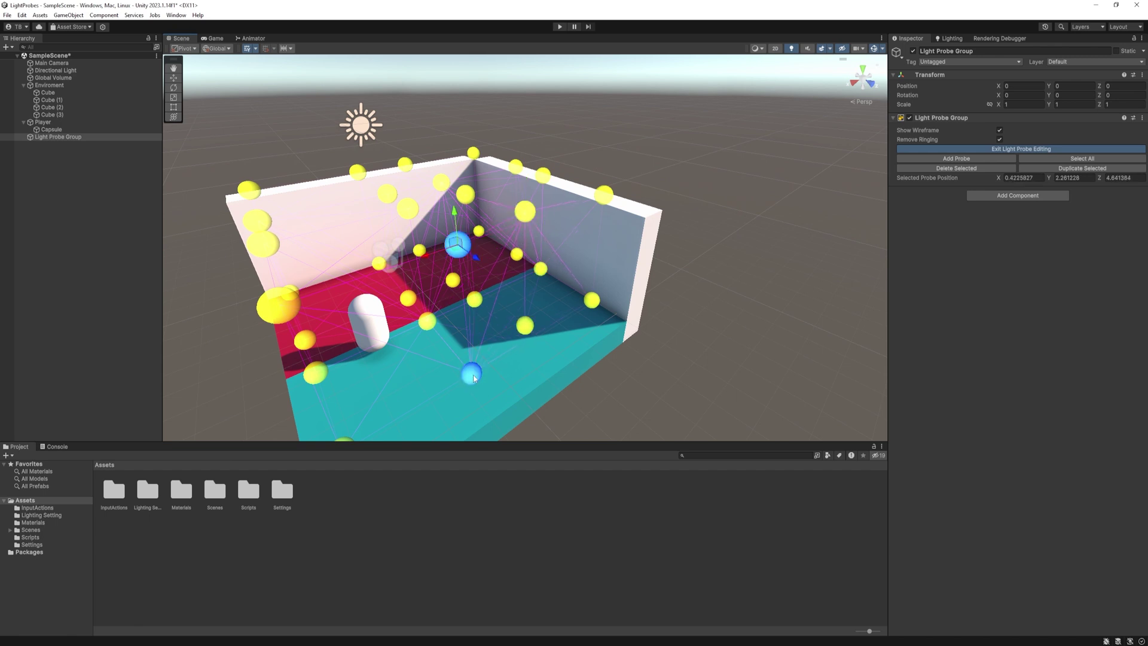
pyautogui.moveTo(458, 251); pyautogui.dragTo(513, 241)
# Step: Lower the whole top row of probes to about 2.01 units
pyautogui.moveTo(582, 289); pyautogui.dragTo(669, 269, button='right')
pyautogui.moveTo(327, 162); pyautogui.dragTo(753, 241)
pyautogui.moveTo(514, 178); pyautogui.dragTo(515, 205)
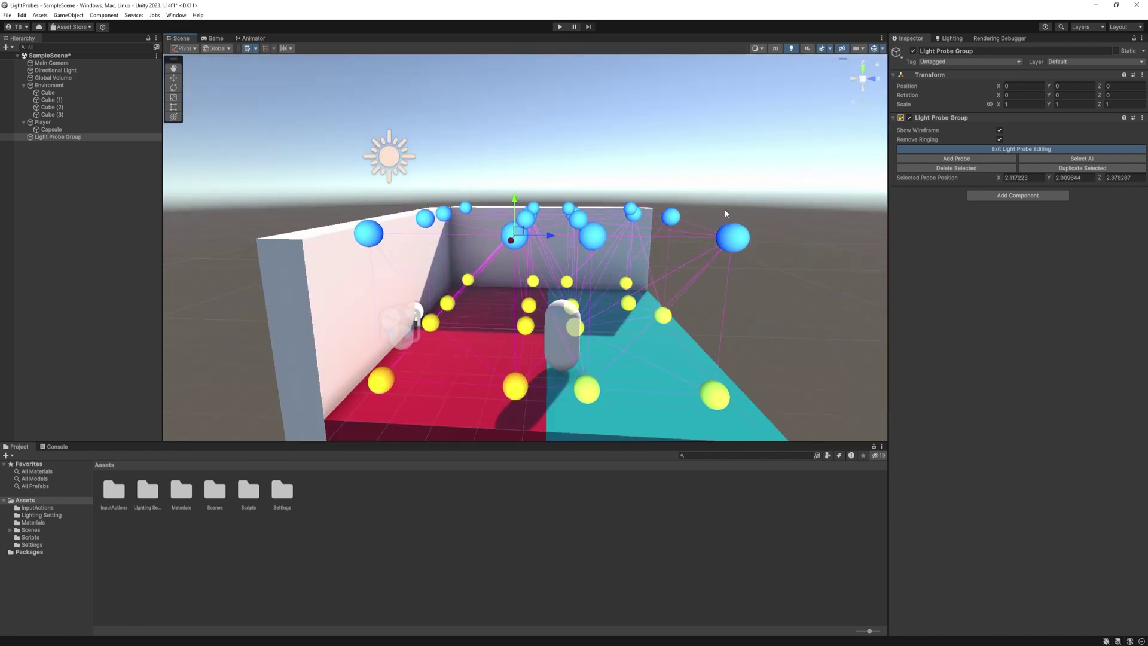
# Step: Bake the scene lighting with the new light probes
pyautogui.click(747, 195)
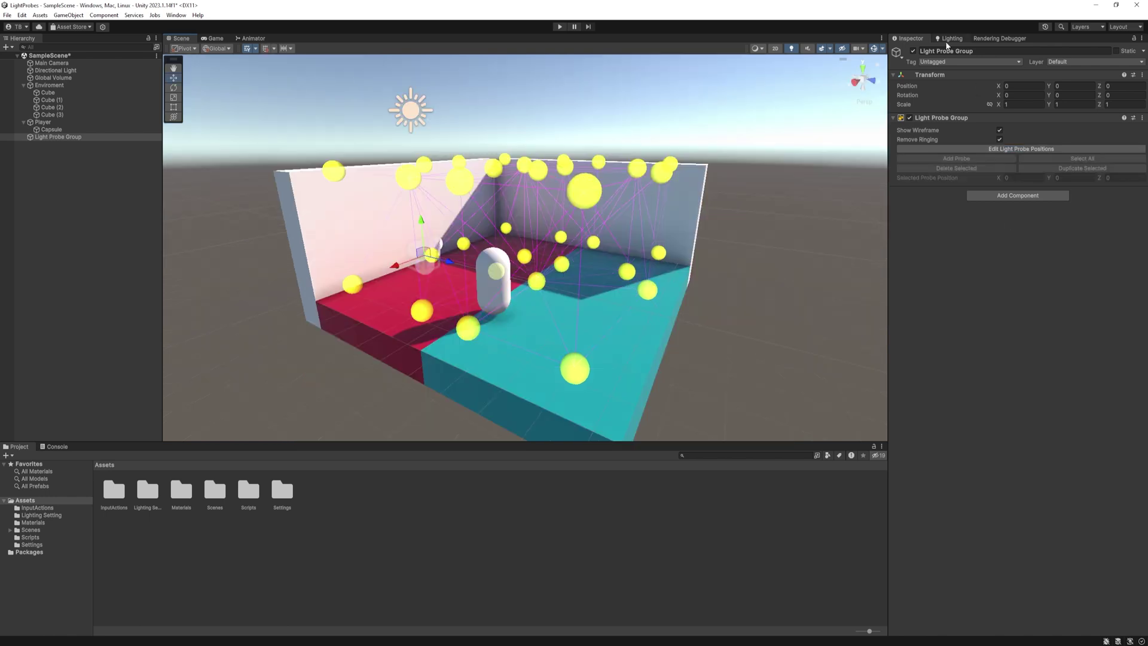
pyautogui.click(949, 38)
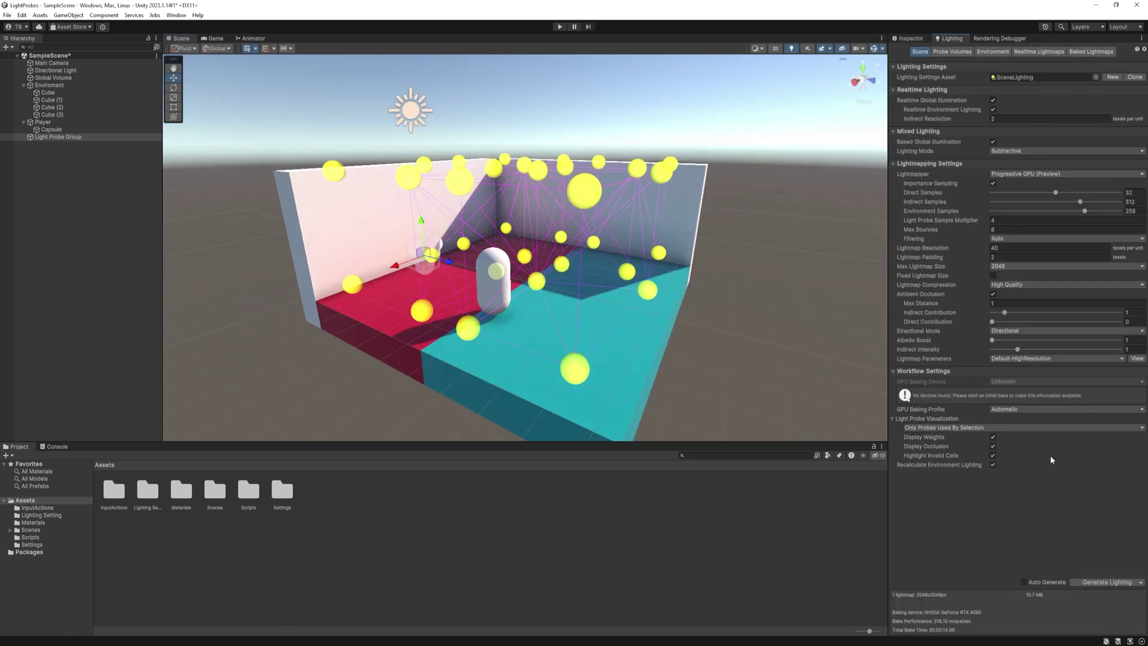
pyautogui.click(1106, 585)
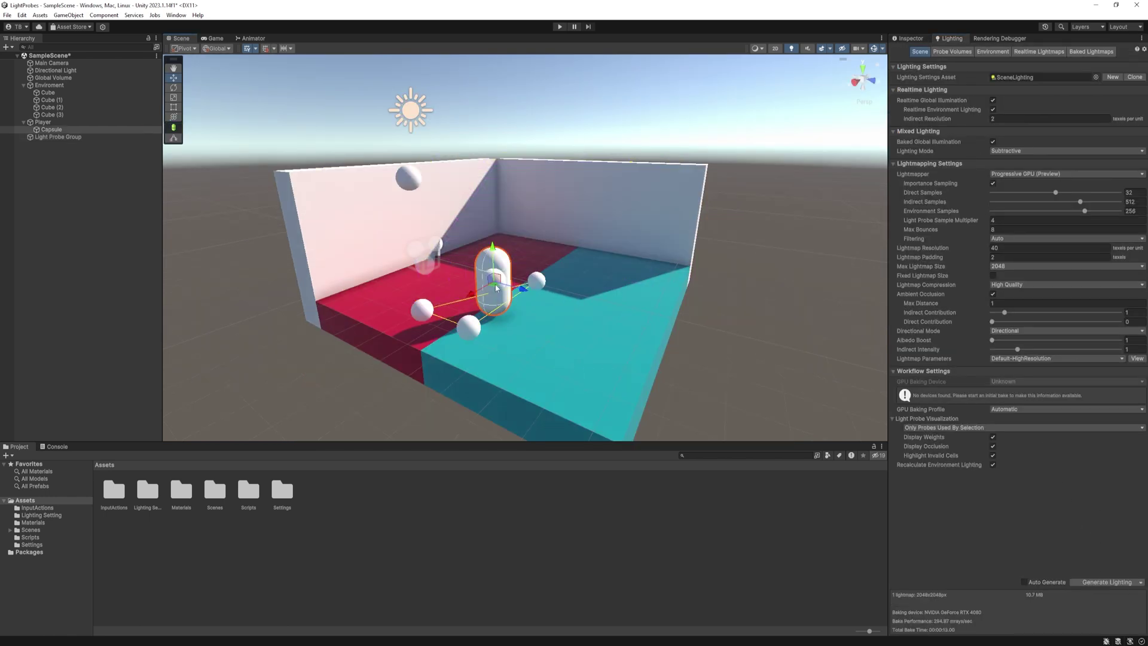
# Step: Drag the capsule across the teal and red floor to check its probe lighting
pyautogui.moveTo(495, 286); pyautogui.dragTo(593, 328)
pyautogui.moveTo(593, 328); pyautogui.dragTo(710, 346, button='right')
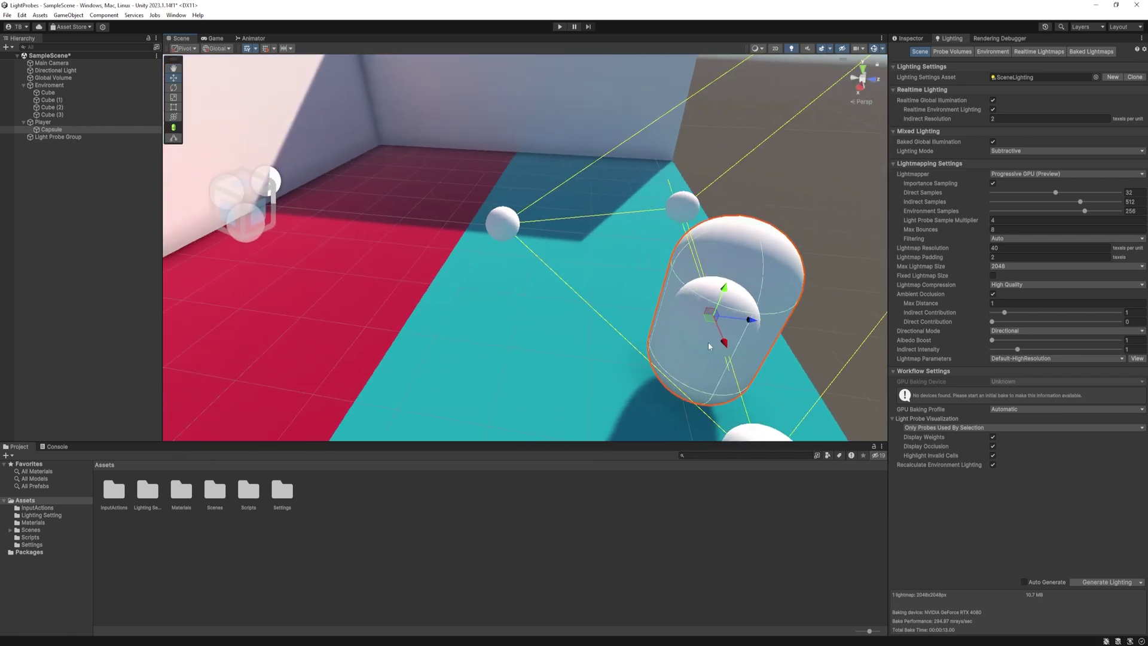
pyautogui.moveTo(710, 326); pyautogui.dragTo(563, 303)
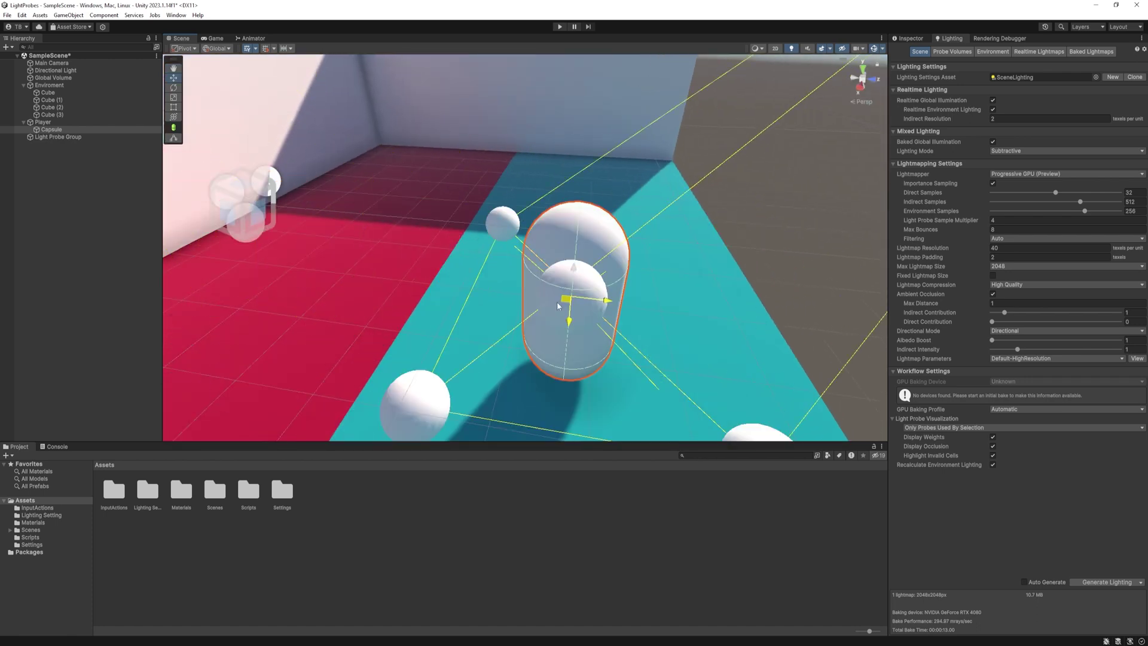
pyautogui.moveTo(563, 303); pyautogui.dragTo(299, 263)
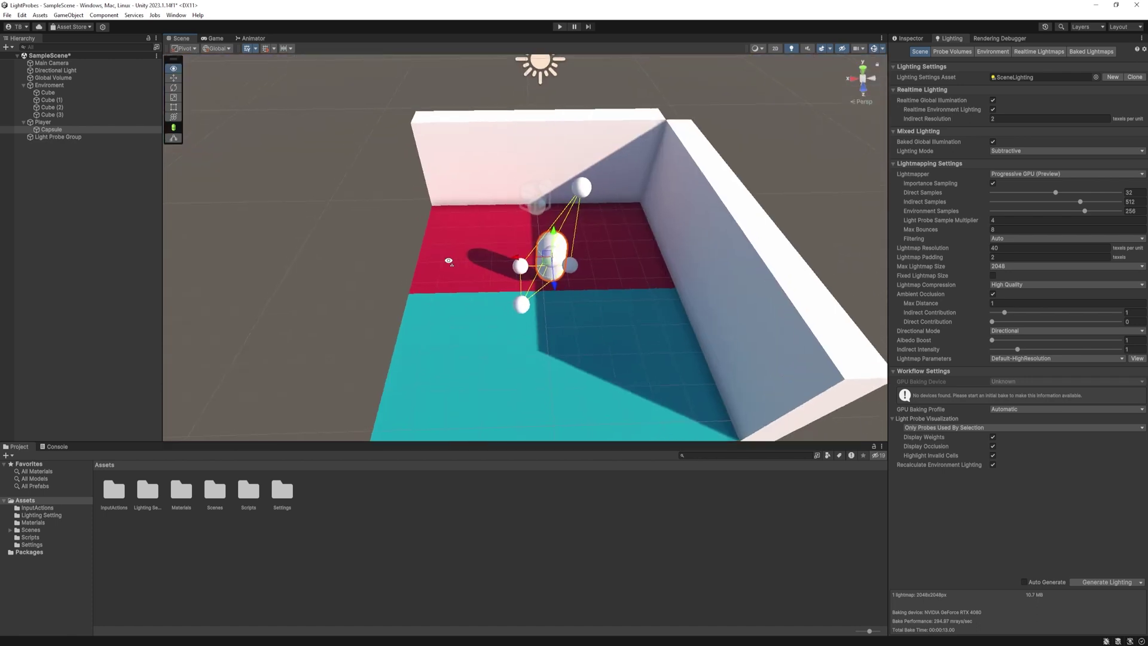
pyautogui.moveTo(449, 259); pyautogui.dragTo(456, 263, button='right')
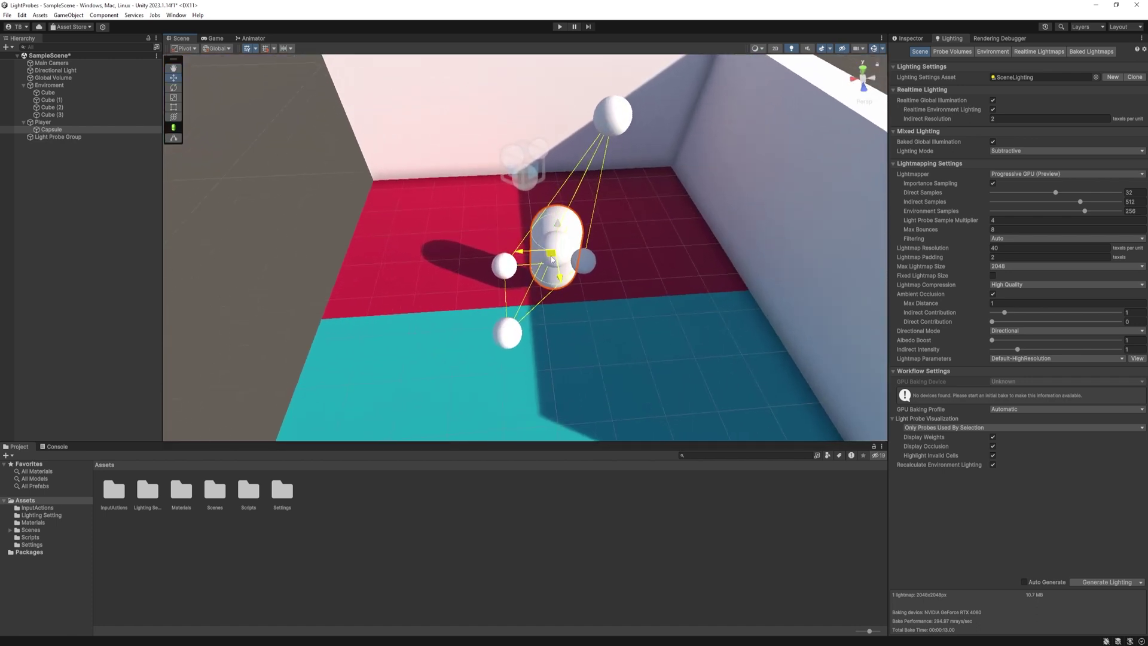
pyautogui.moveTo(554, 257); pyautogui.dragTo(456, 258)
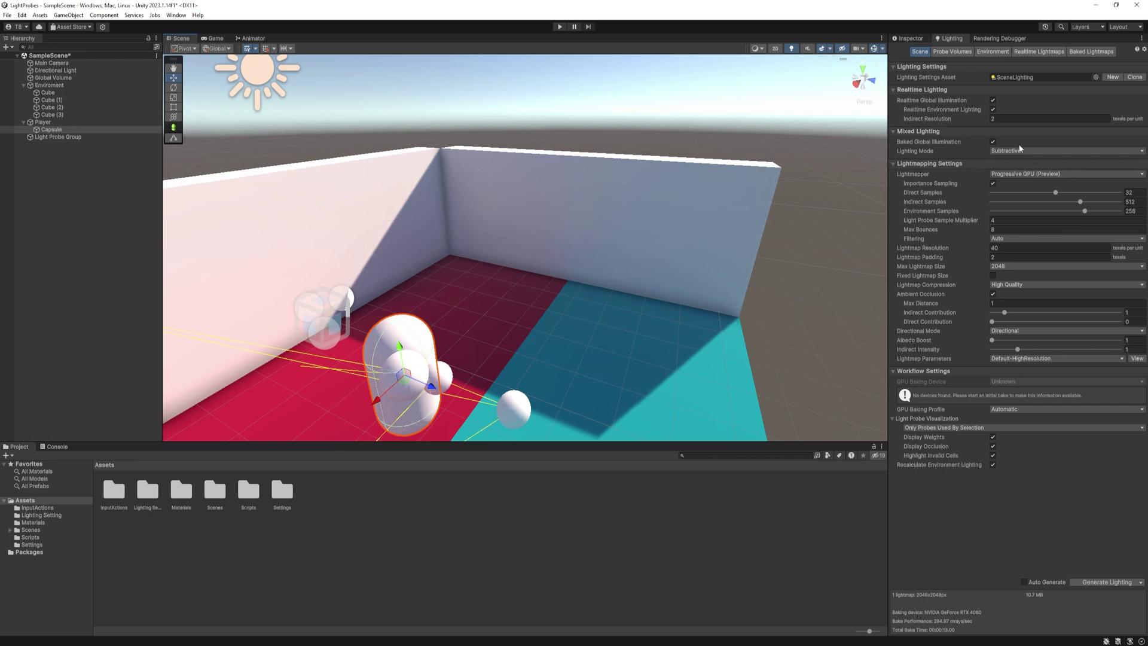
# Step: Set Lighting Mode to Shadowmask and deactivate the Light Probe Group
pyautogui.click(1016, 150)
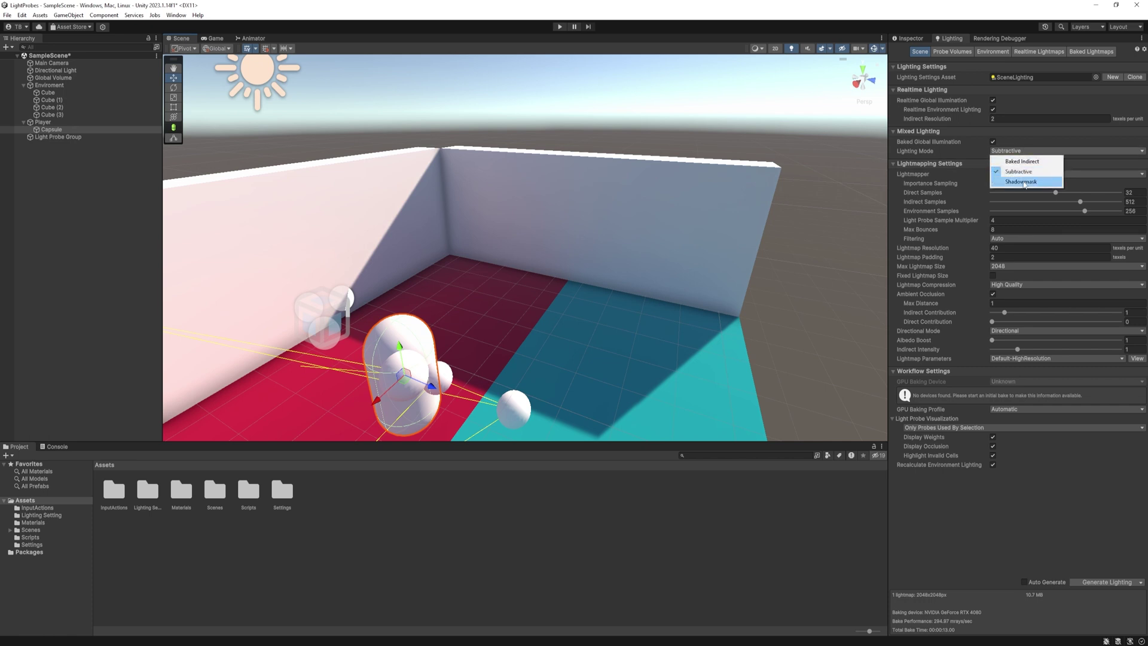
pyautogui.click(1024, 182)
pyautogui.click(66, 137)
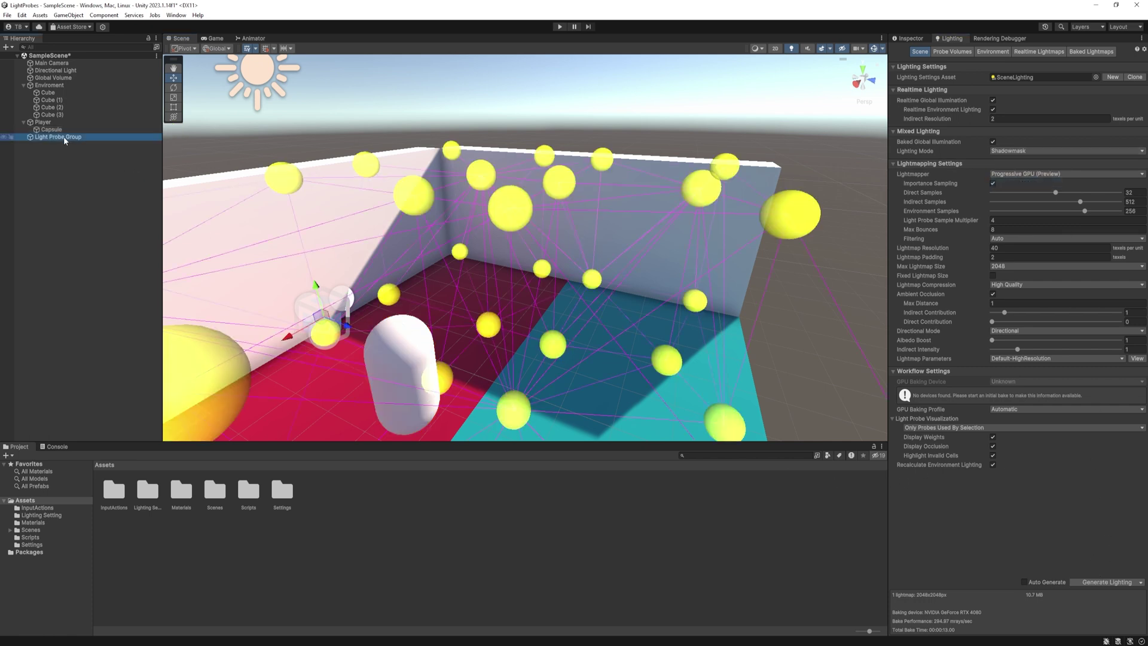
pyautogui.click(910, 38)
pyautogui.click(912, 51)
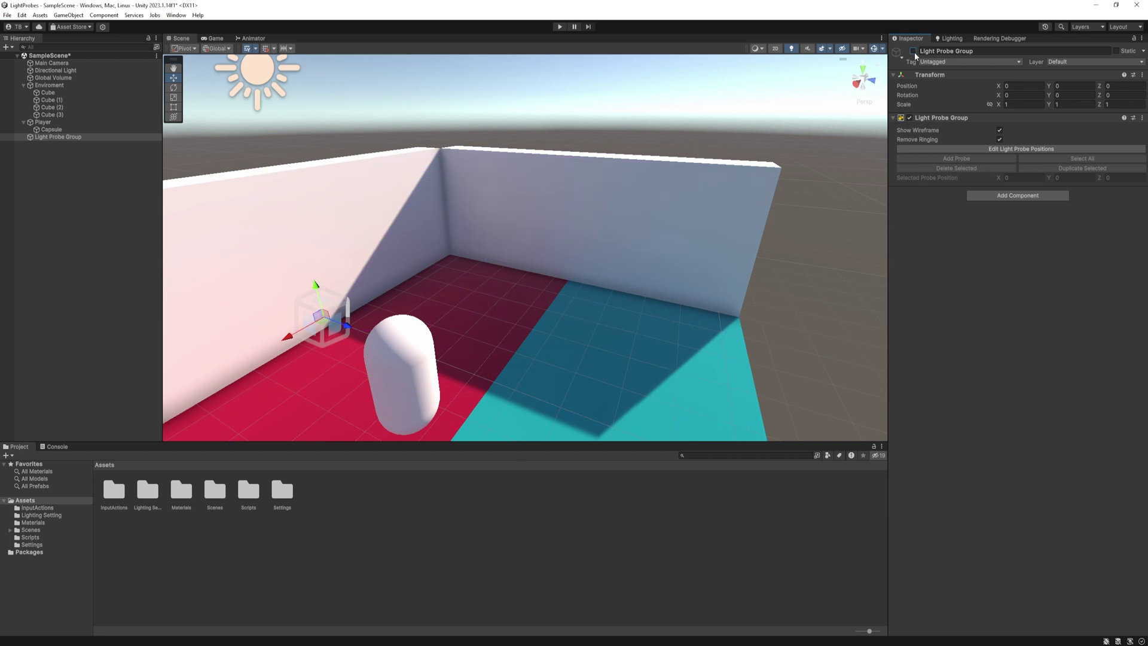
pyautogui.scroll(4, 720, 166)
pyautogui.click(949, 38)
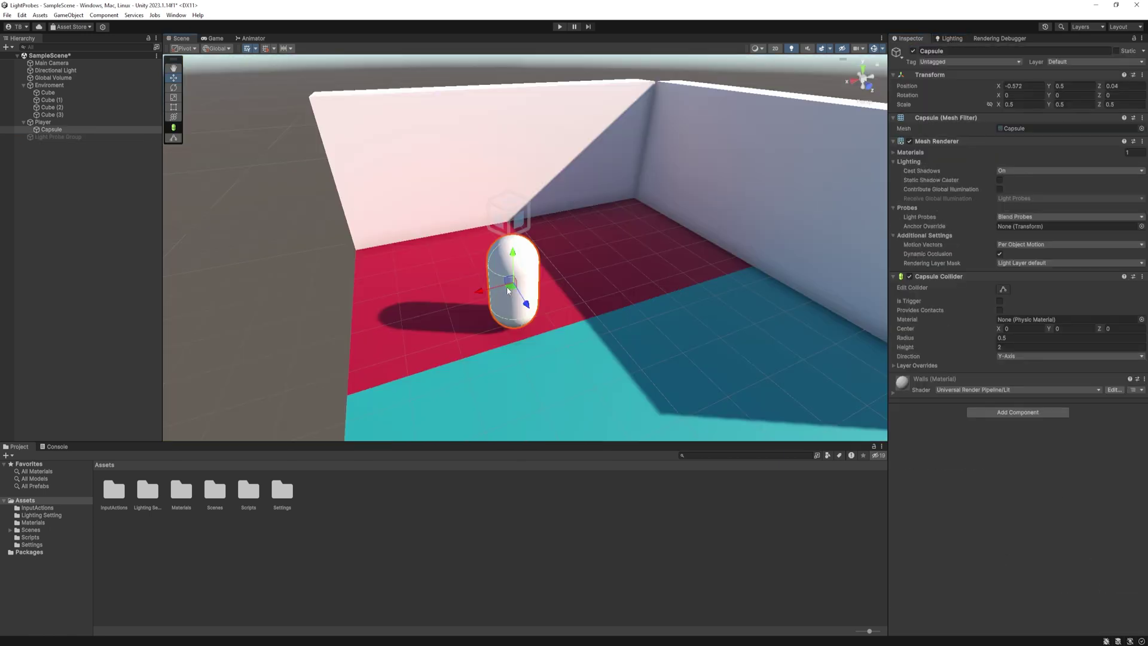
# Step: Move the capsule back and forth to compare lighting without probes, then reselect the group
pyautogui.moveTo(510, 292); pyautogui.dragTo(559, 284)
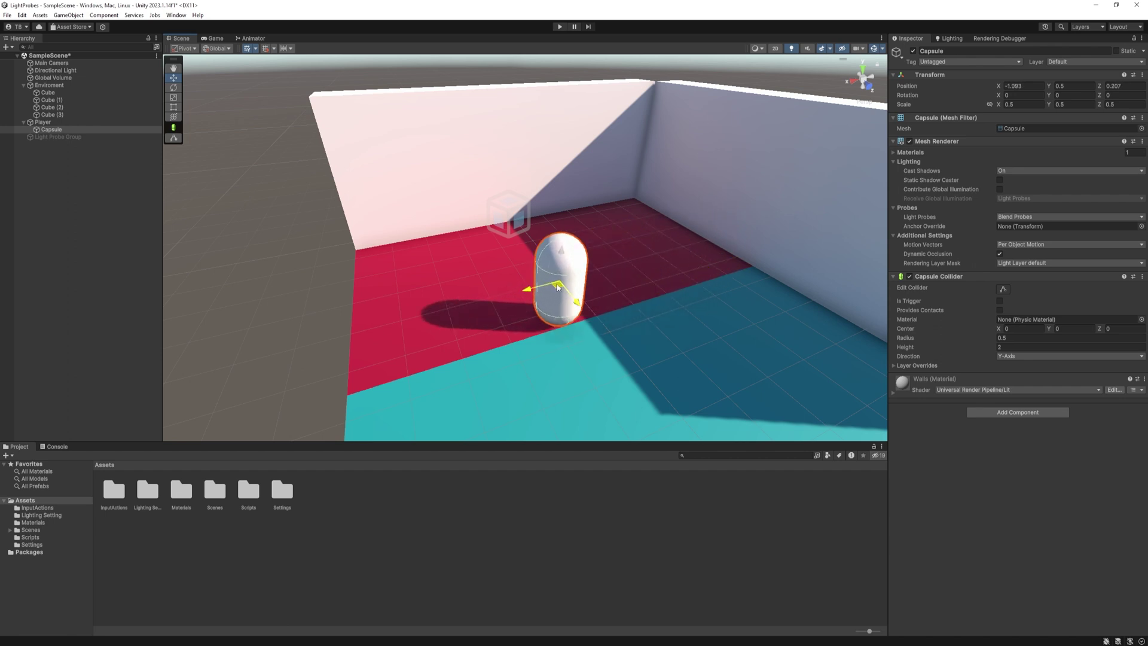
pyautogui.moveTo(496, 241); pyautogui.dragTo(644, 287)
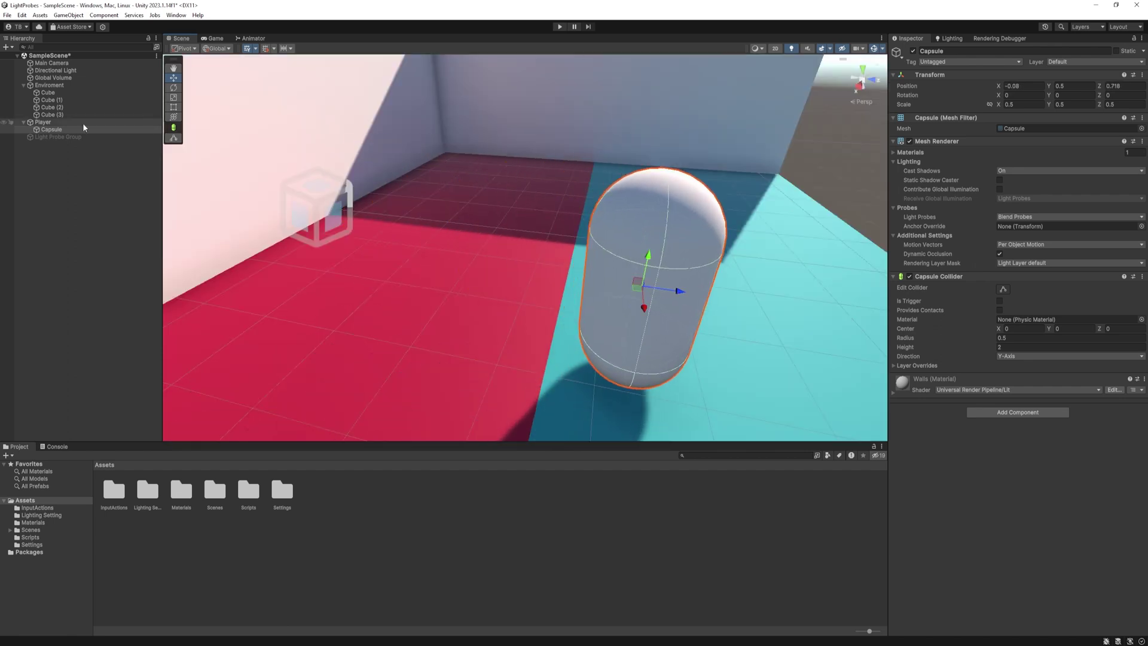
pyautogui.click(51, 137)
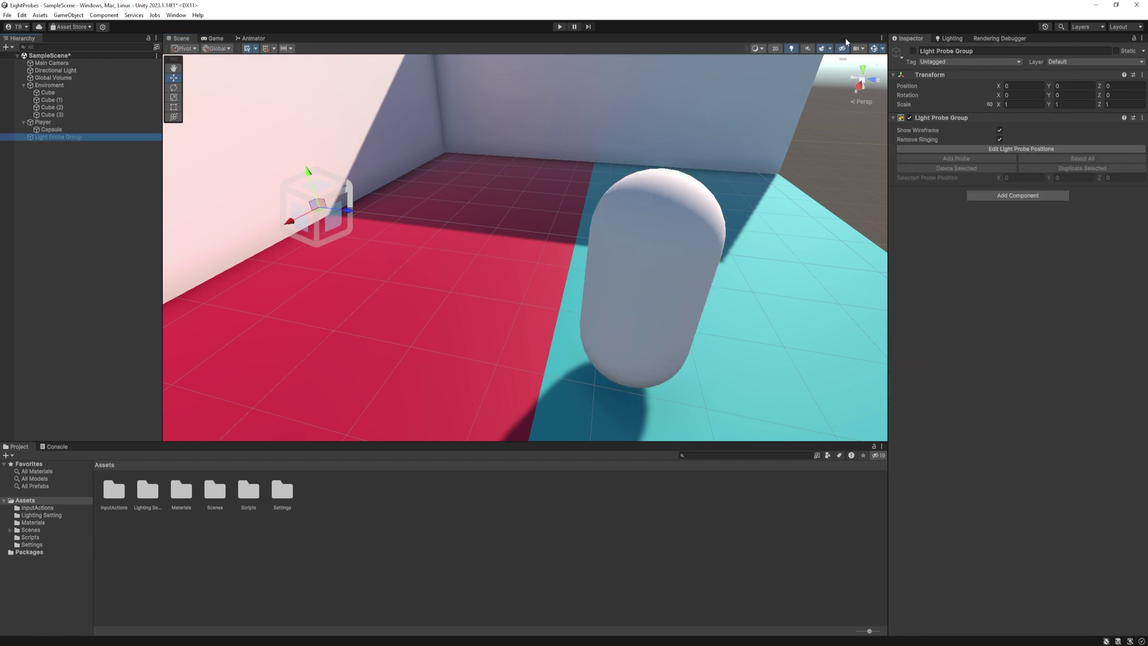
# Step: Set probe visualization to only probes used by selection and rebake the lighting
pyautogui.click(950, 38)
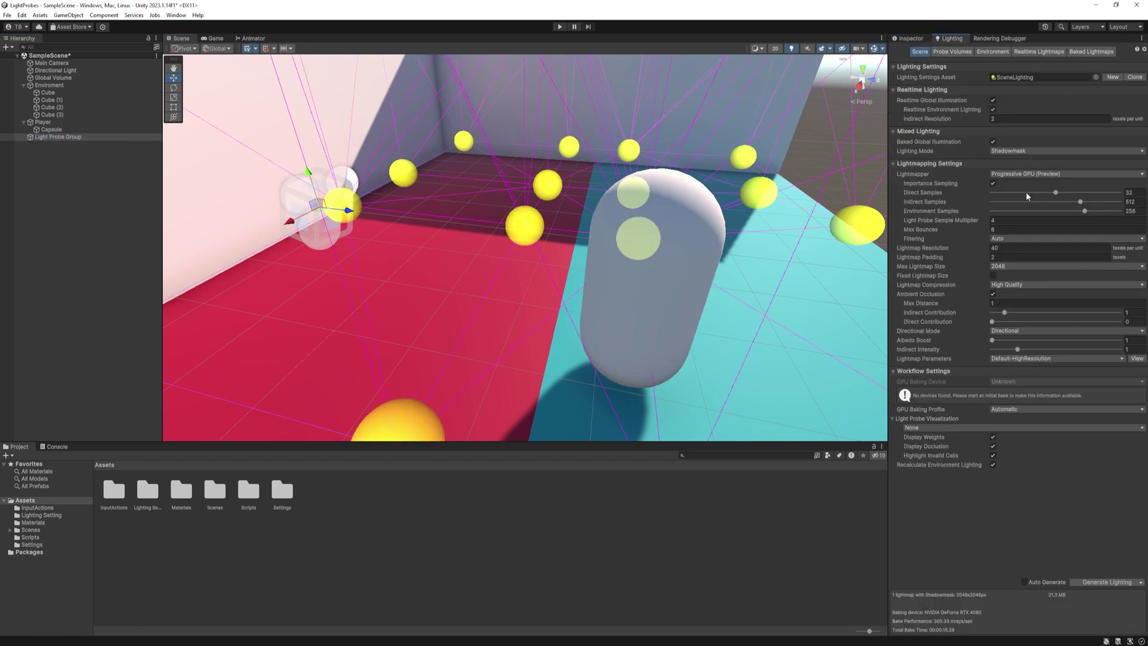
pyautogui.click(1016, 427)
pyautogui.click(945, 437)
pyautogui.click(1100, 581)
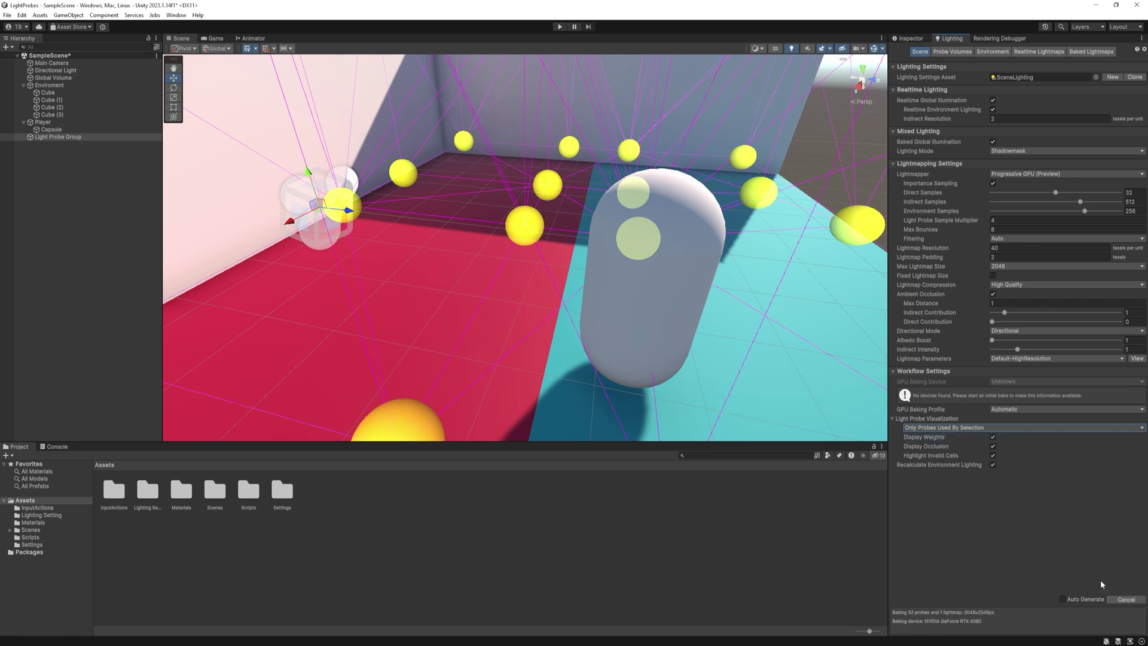
pyautogui.hotkey('alt', 'Tab')
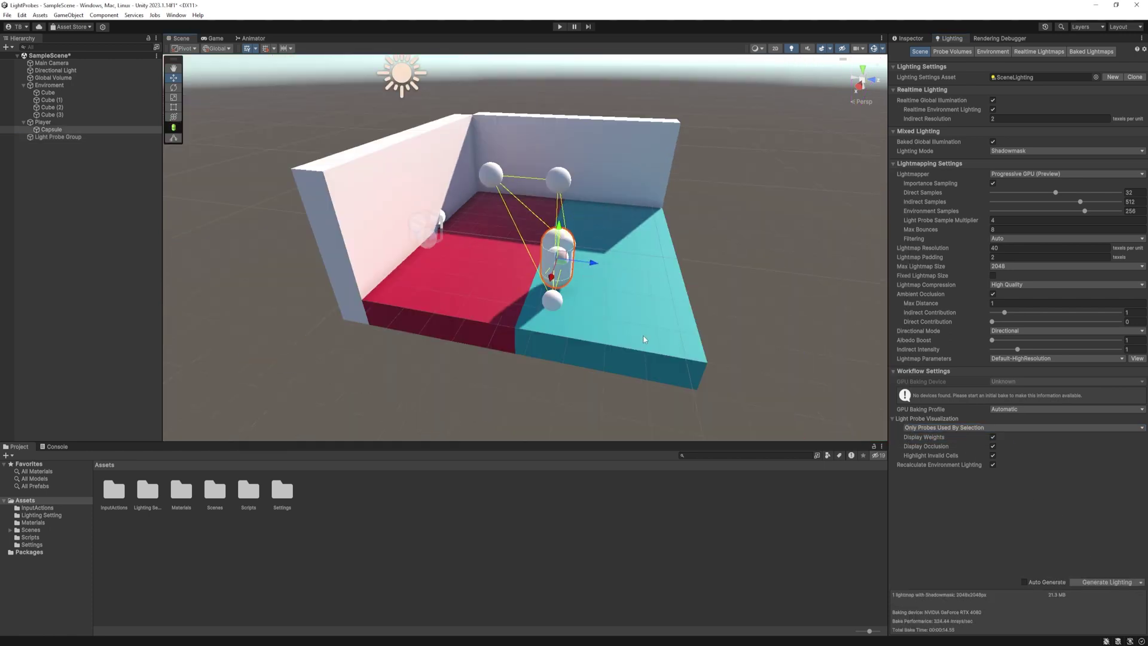
# Step: Focus on the capsule and slide it onto the red floor near the teal boundary
pyautogui.press('f')
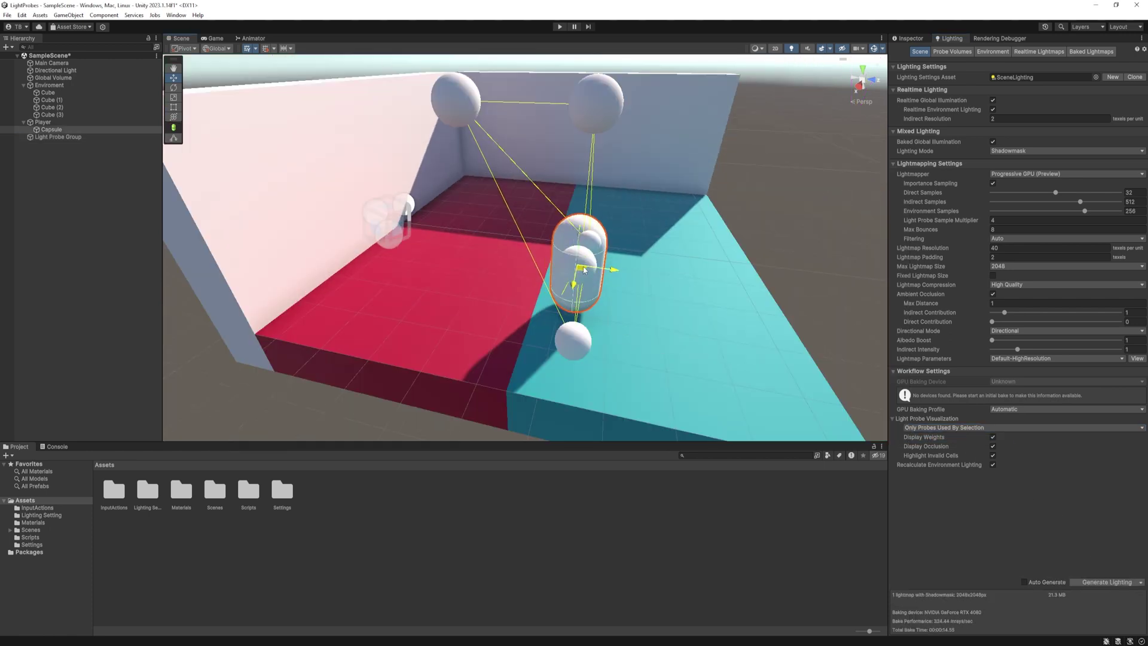
pyautogui.moveTo(584, 270); pyautogui.dragTo(553, 181)
pyautogui.moveTo(657, 258); pyautogui.dragTo(644, 208, button='right')
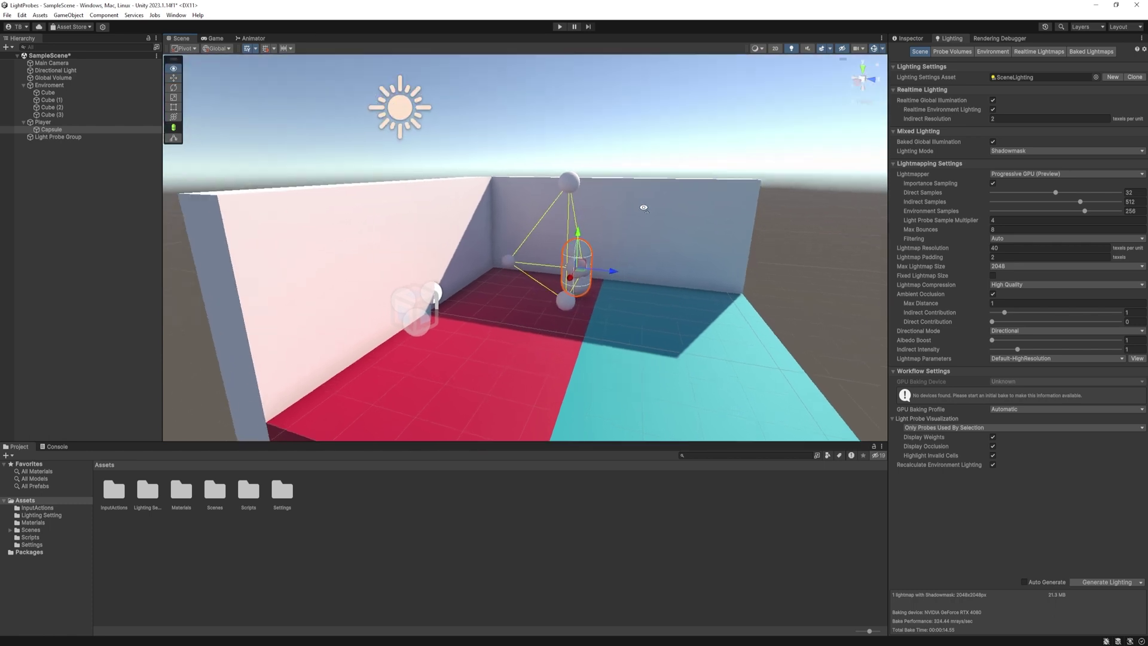
pyautogui.keyDown('alt'); pyautogui.moveTo(644, 207); pyautogui.dragTo(550, 285); pyautogui.keyUp('alt')
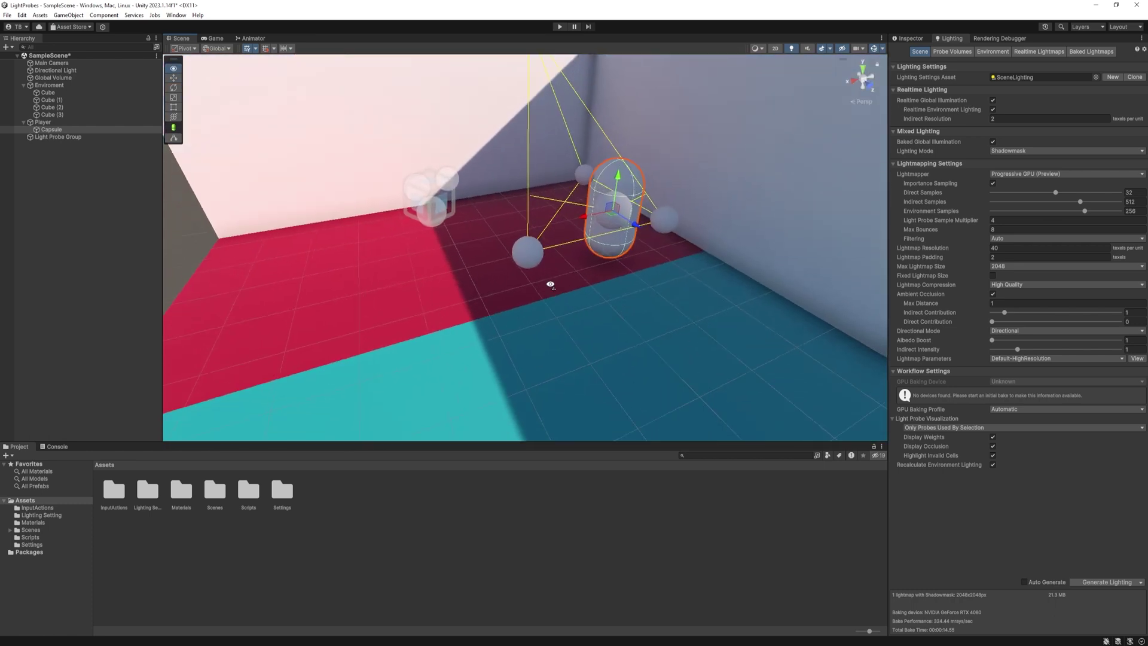
pyautogui.moveTo(550, 284); pyautogui.dragTo(561, 281, button='right')
pyautogui.press('s')
pyautogui.moveTo(570, 222); pyautogui.dragTo(354, 281)
pyautogui.keyDown('alt'); pyautogui.moveTo(354, 281); pyautogui.dragTo(401, 351); pyautogui.keyUp('alt')
# Step: Select the Light Probe Group and open the Probe Volumes lighting settings
pyautogui.click(58, 136)
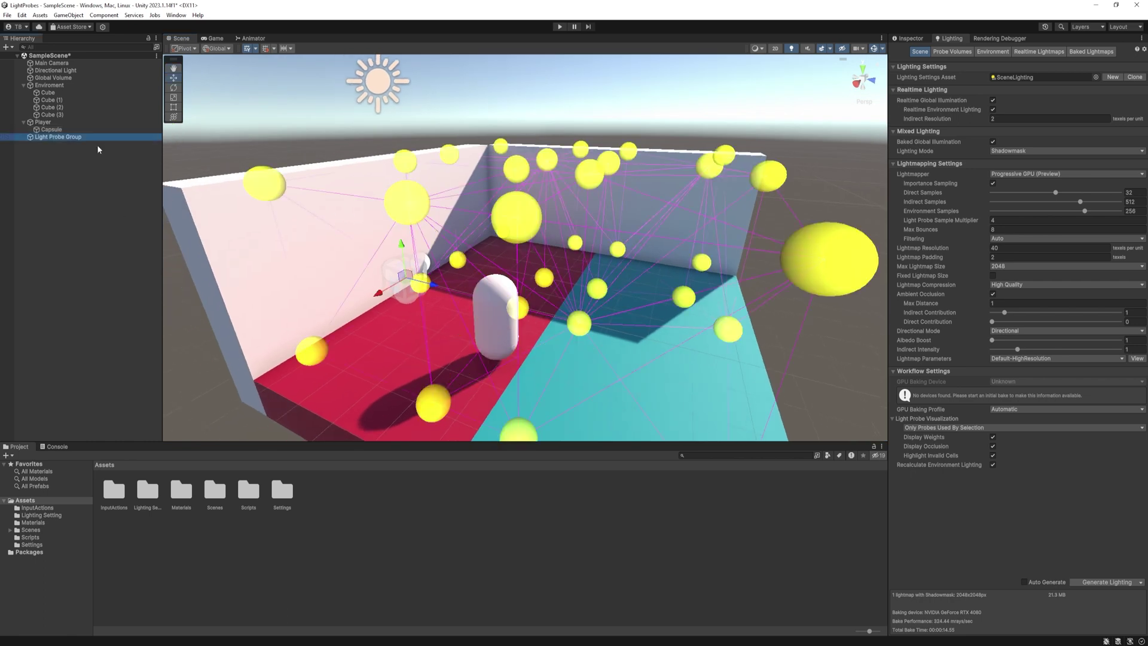
pyautogui.scroll(-5, 572, 300)
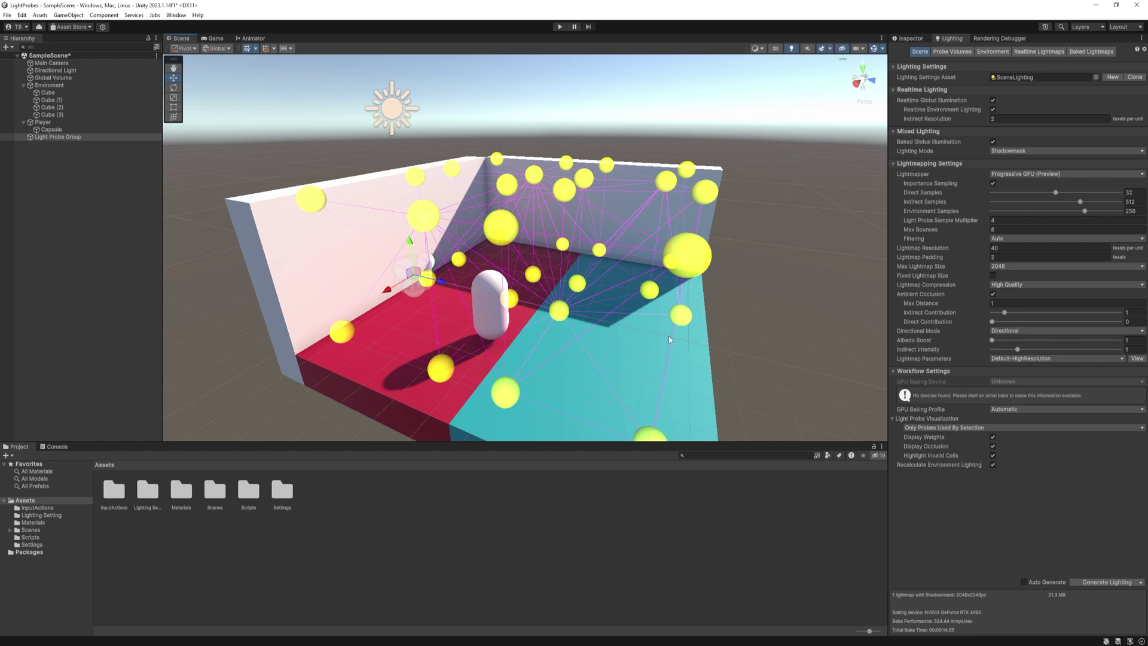
pyautogui.click(955, 50)
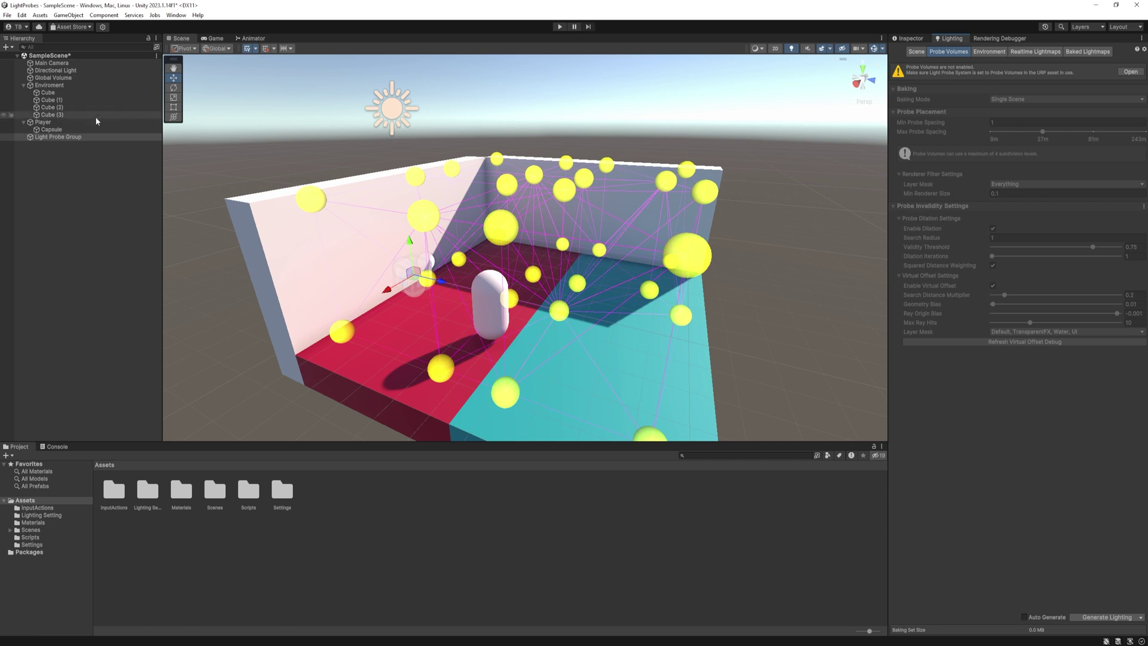
# Step: Deactivate the Light Probe Group in the Inspector and return to Lighting settings
pyautogui.click(77, 139)
pyautogui.click(911, 39)
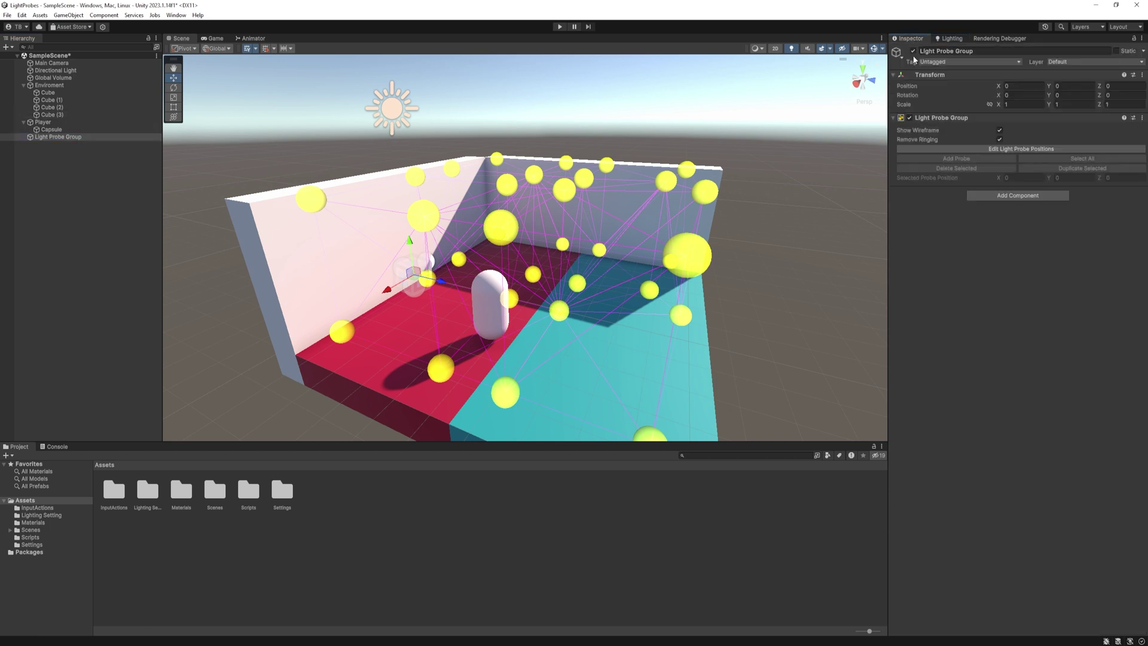
pyautogui.click(913, 51)
pyautogui.click(952, 39)
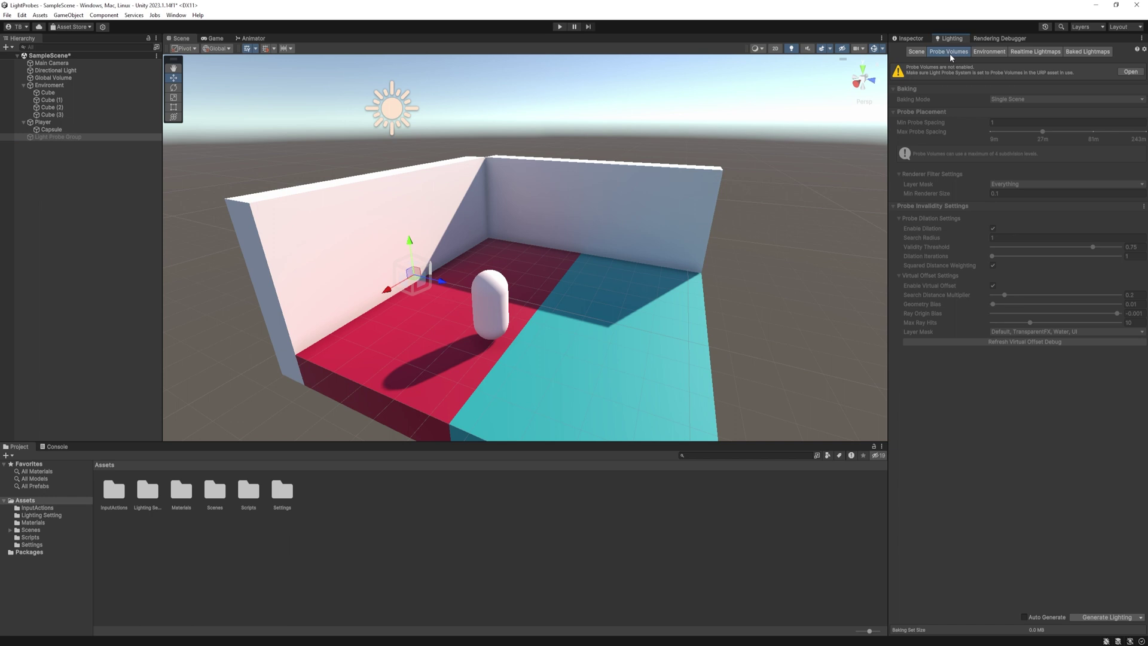
# Step: In the URP-HighFidelity asset, set Lighting's Light Probe System to Probe Volumes
pyautogui.click(1136, 73)
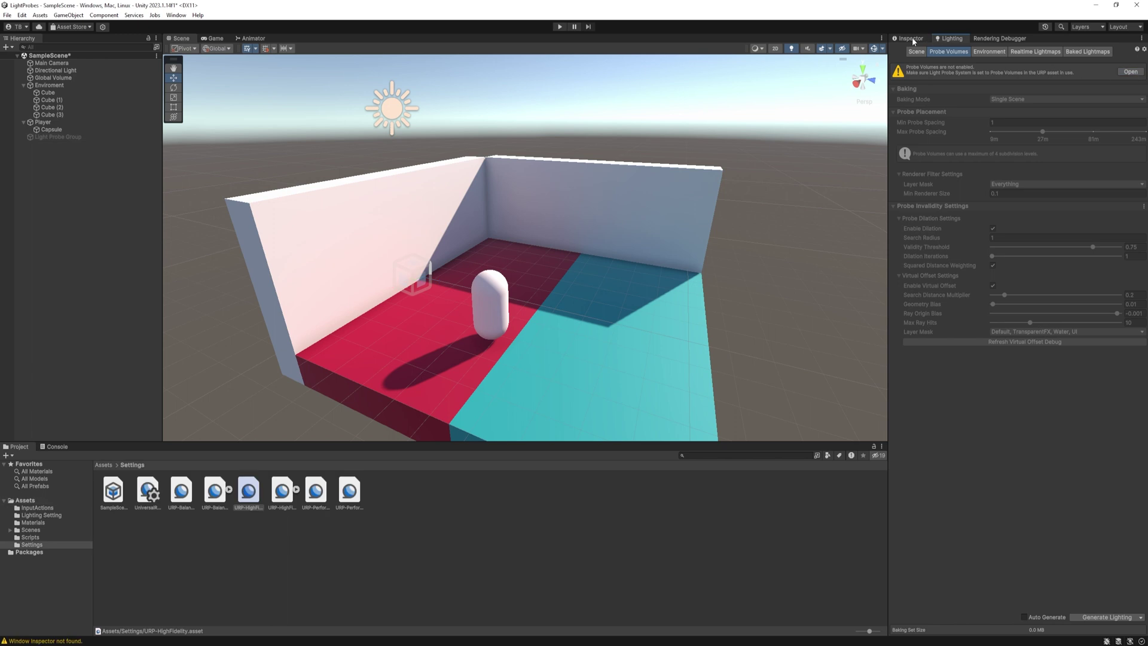
pyautogui.click(913, 40)
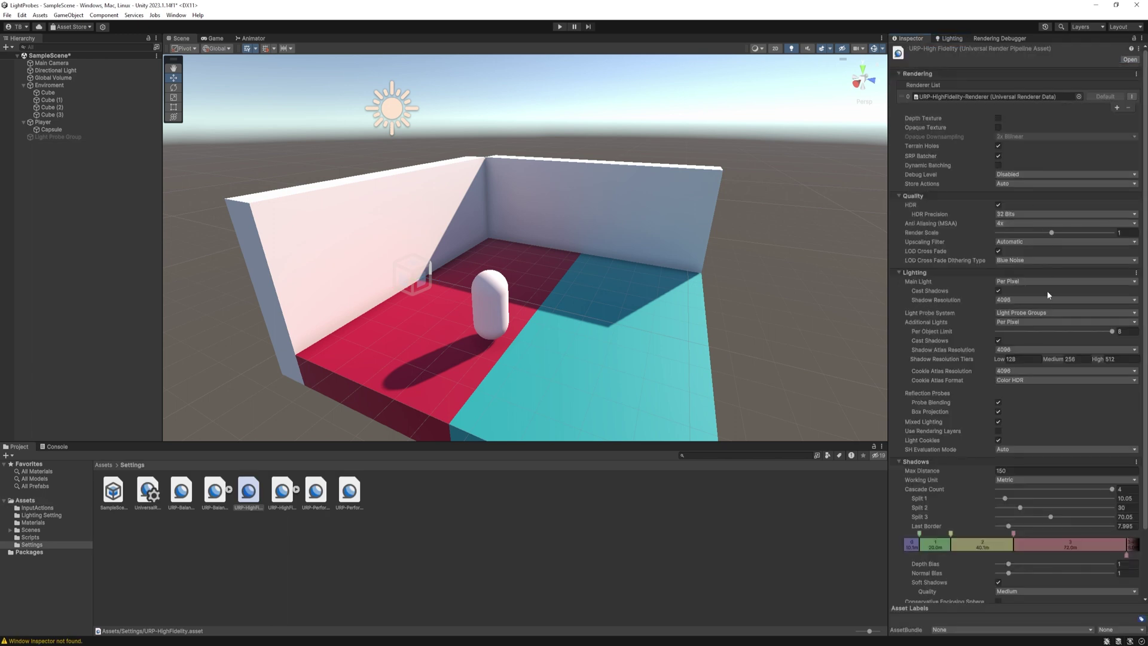
pyautogui.click(1045, 313)
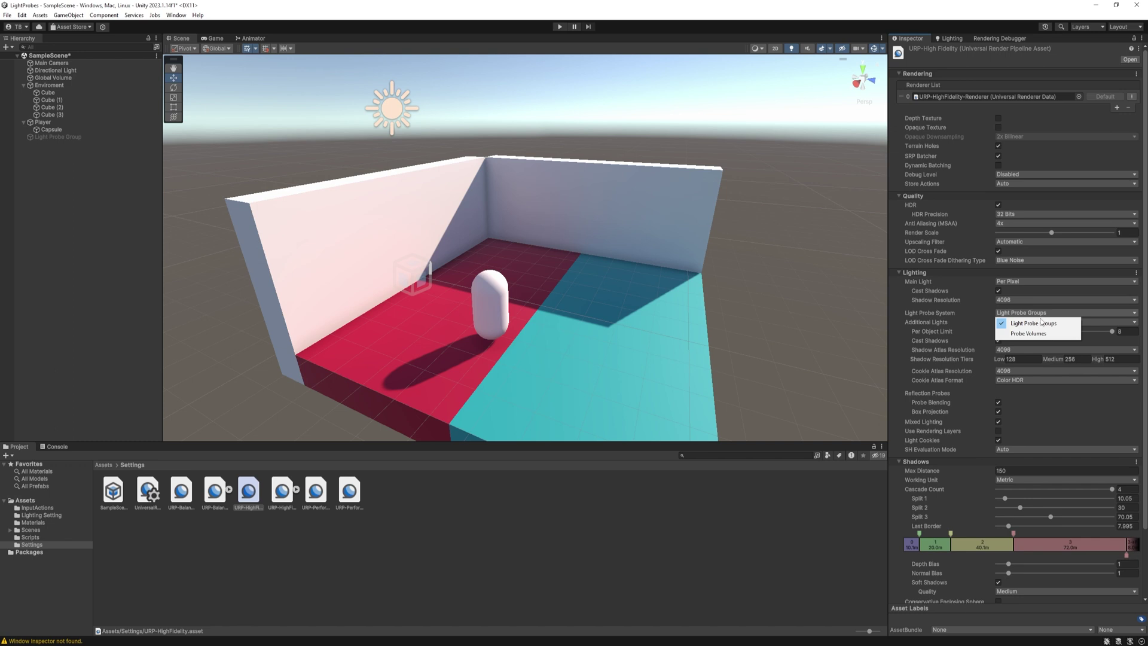
pyautogui.click(1029, 334)
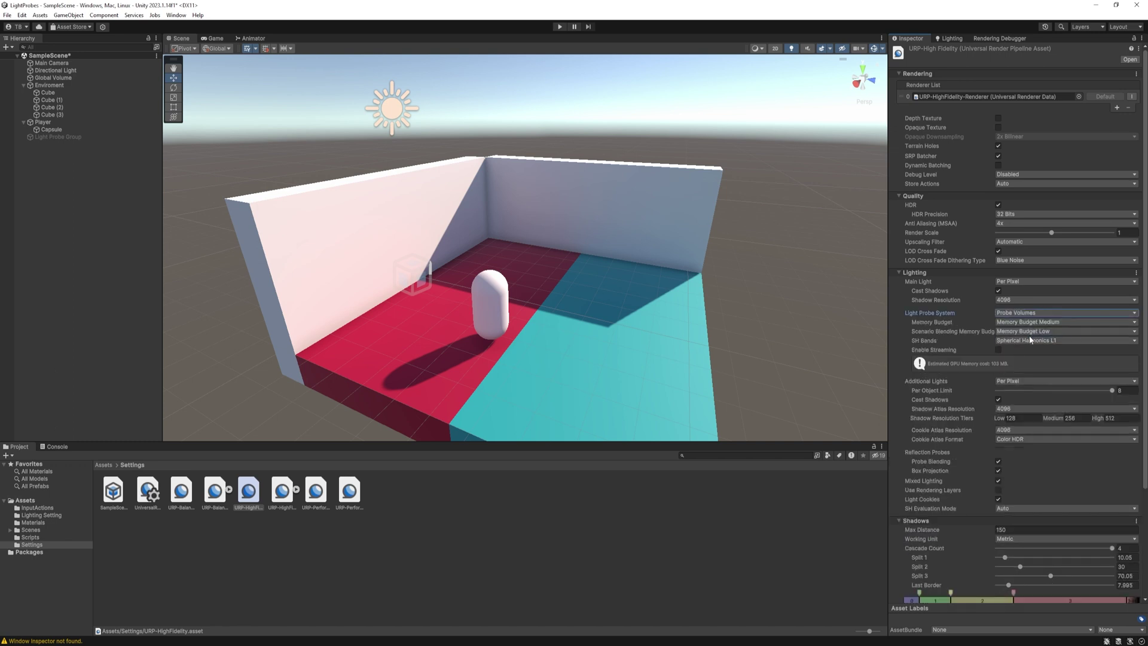
# Step: Review the Probe Volumes lighting settings, checking Min Probe Spacing and leaving Virtual Offset enabled
pyautogui.click(951, 39)
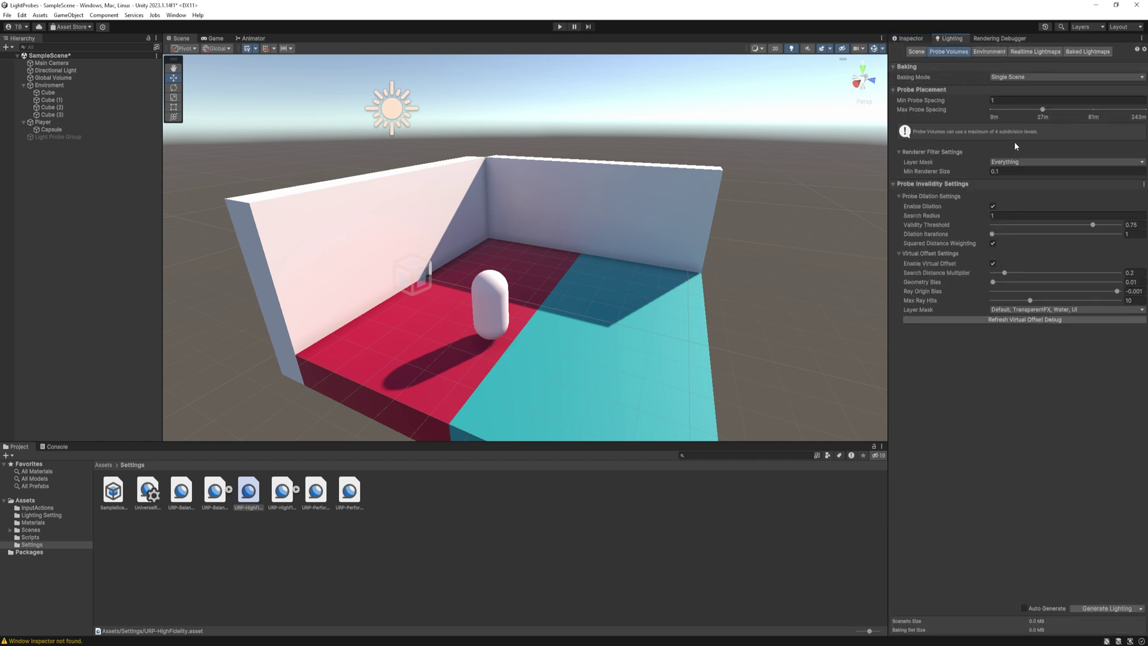
pyautogui.click(998, 99)
pyautogui.click(992, 263)
pyautogui.click(993, 263)
# Step: Disable Realtime Global Illumination, then generate lighting and accept adding a Probe Volume
pyautogui.click(919, 52)
pyautogui.click(993, 100)
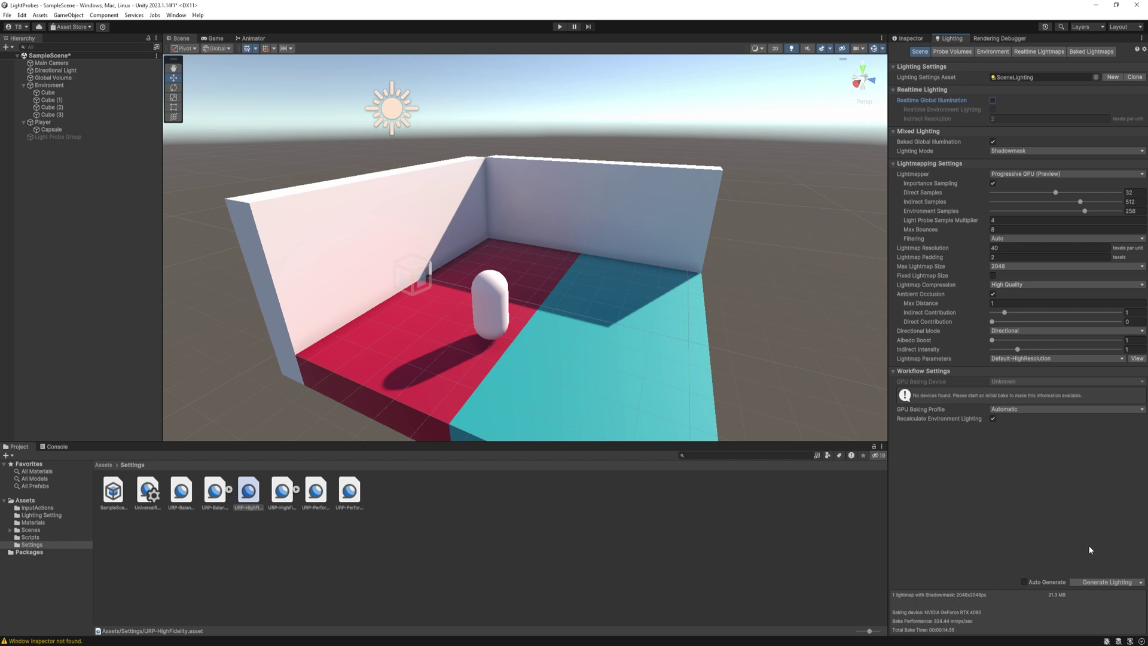
pyautogui.click(1107, 582)
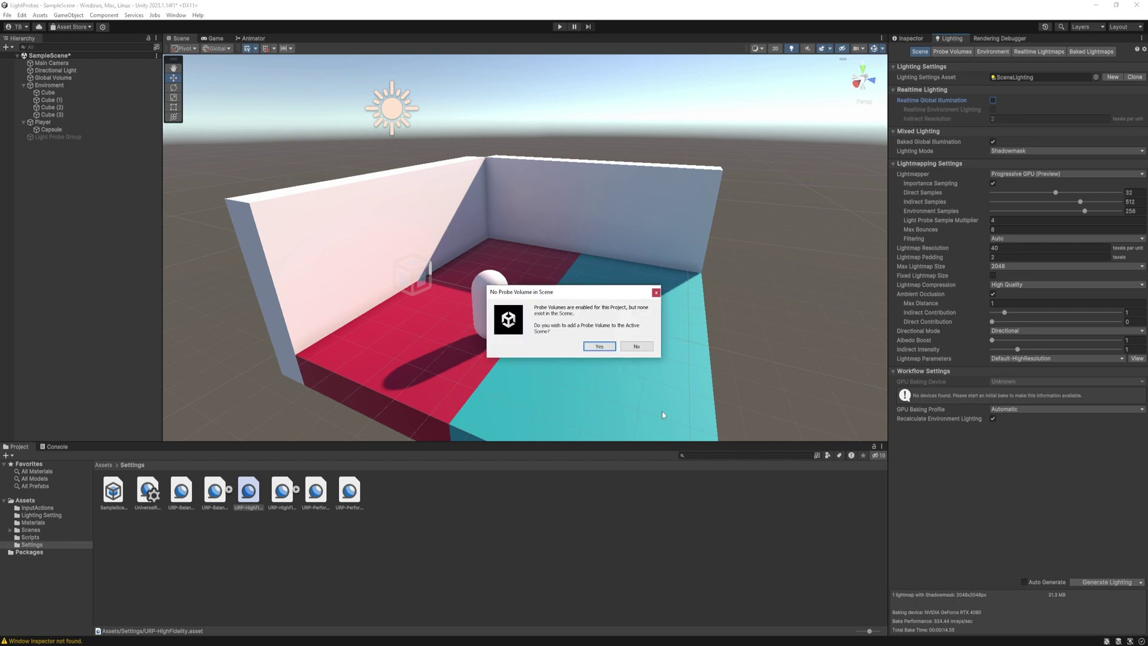
pyautogui.click(599, 347)
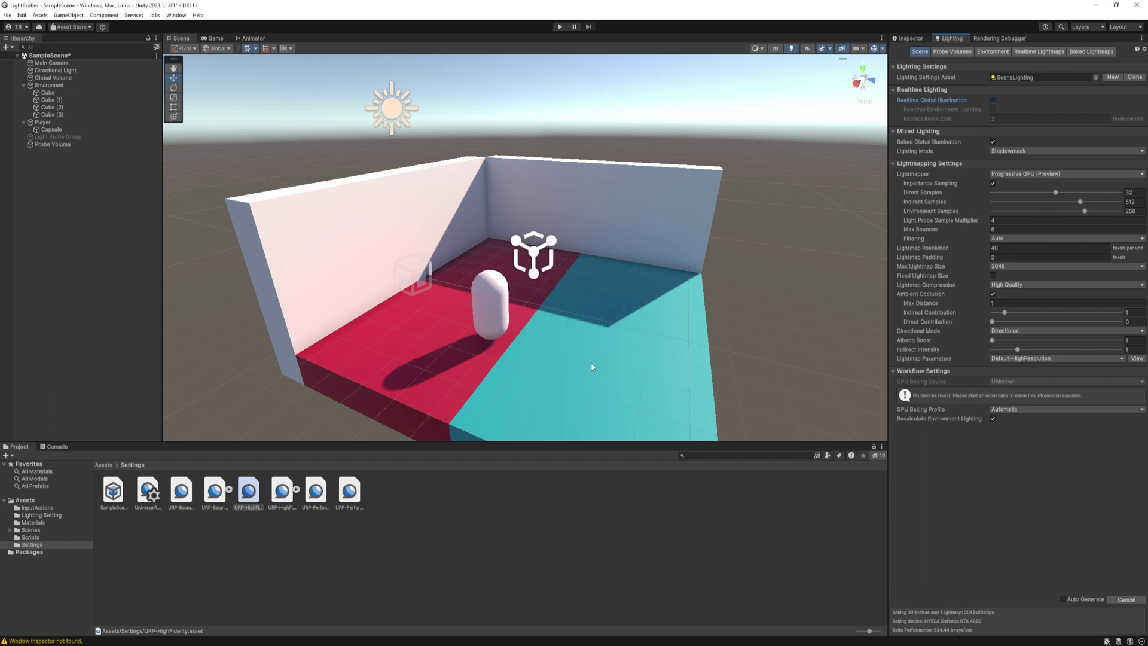
# Step: Reposition the capsule across the floor, moving it forward and then back to the left
pyautogui.click(546, 352)
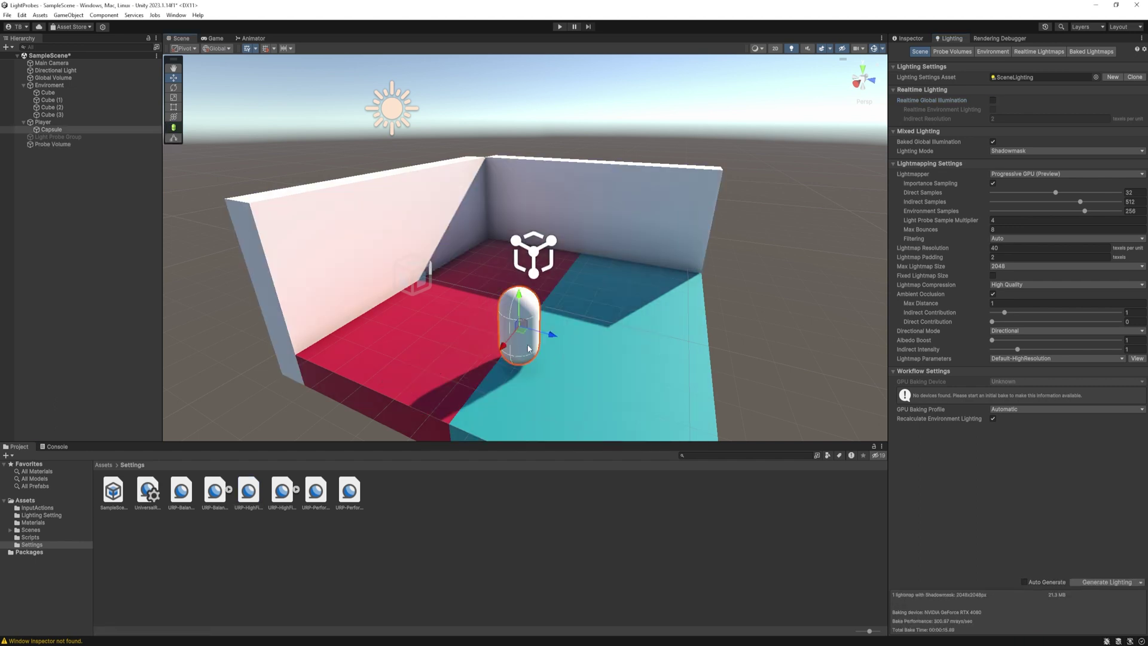
pyautogui.moveTo(522, 336); pyautogui.dragTo(622, 372)
pyautogui.moveTo(563, 372); pyautogui.dragTo(651, 361, button='right')
pyautogui.press('s')
pyautogui.moveTo(592, 287); pyautogui.dragTo(419, 293)
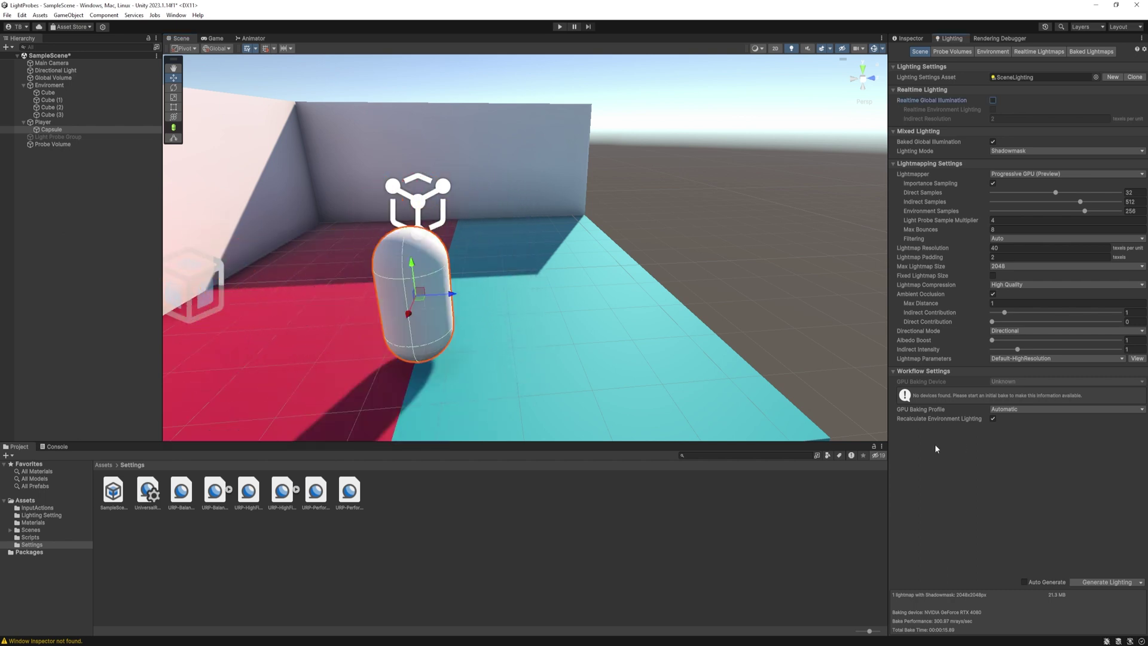
# Step: Show the placed probes via the Rendering Debugger's Probe Volume panel with Display Probes enabled
pyautogui.click(176, 15)
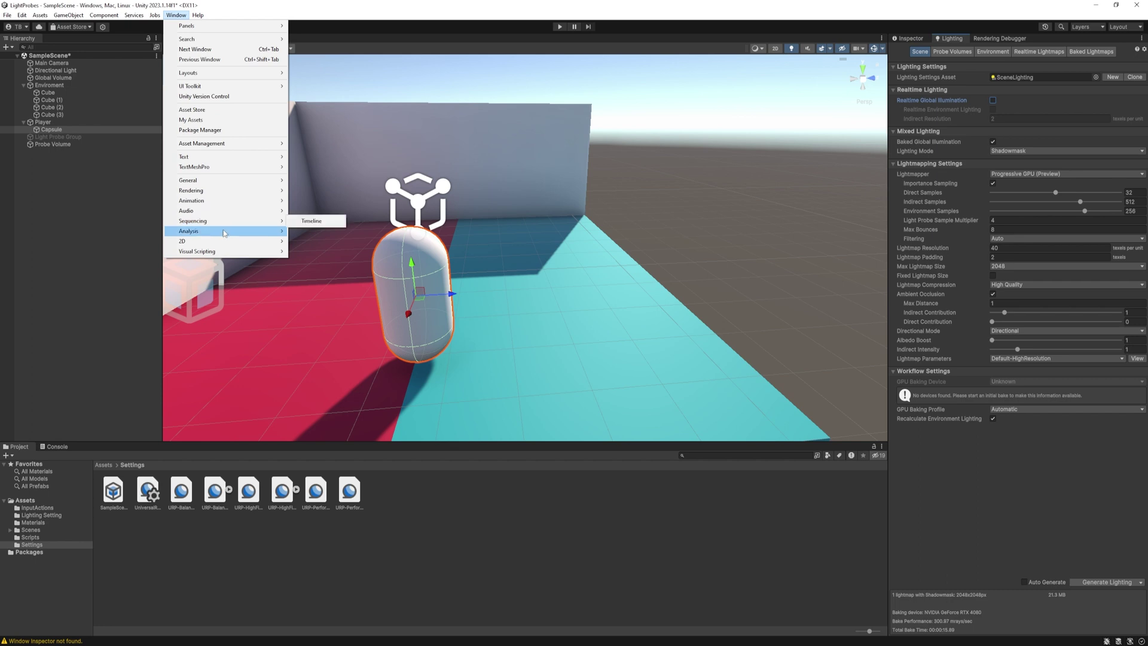
pyautogui.moveTo(225, 231)
pyautogui.click(335, 315)
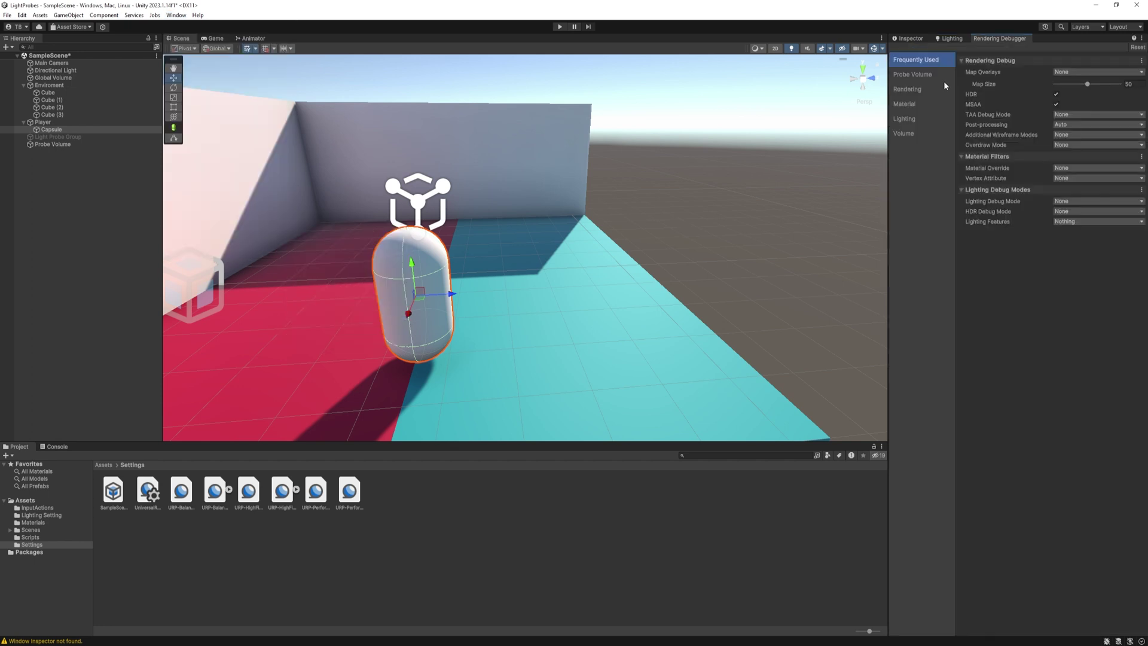
pyautogui.click(909, 74)
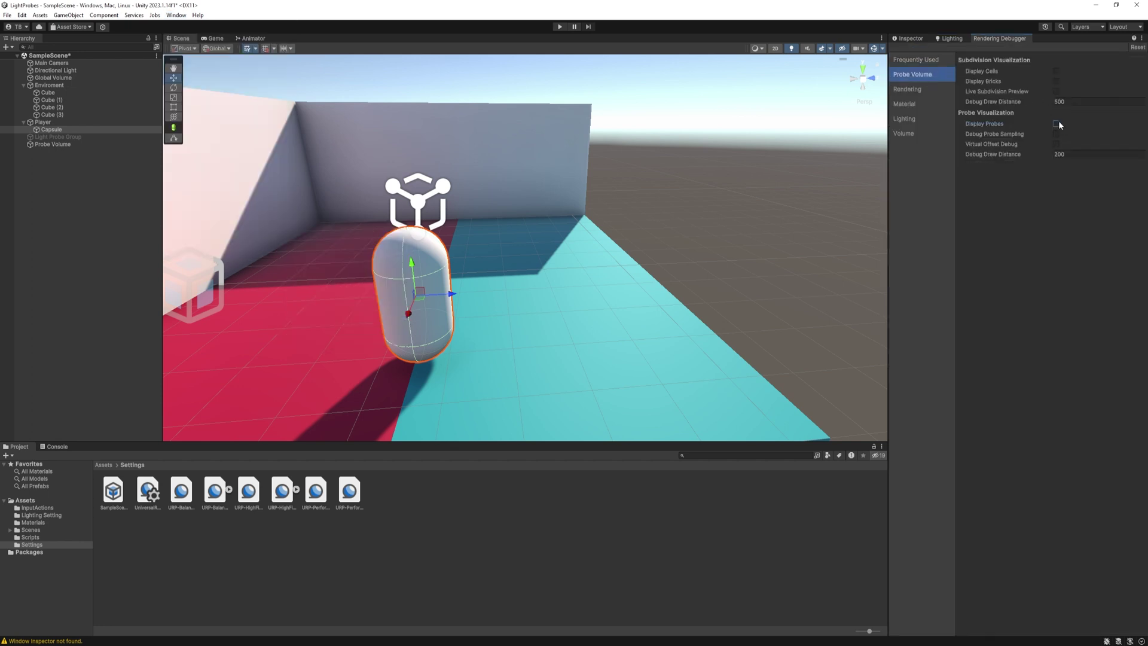
pyautogui.click(1056, 123)
pyautogui.moveTo(695, 243); pyautogui.dragTo(520, 272, button='right')
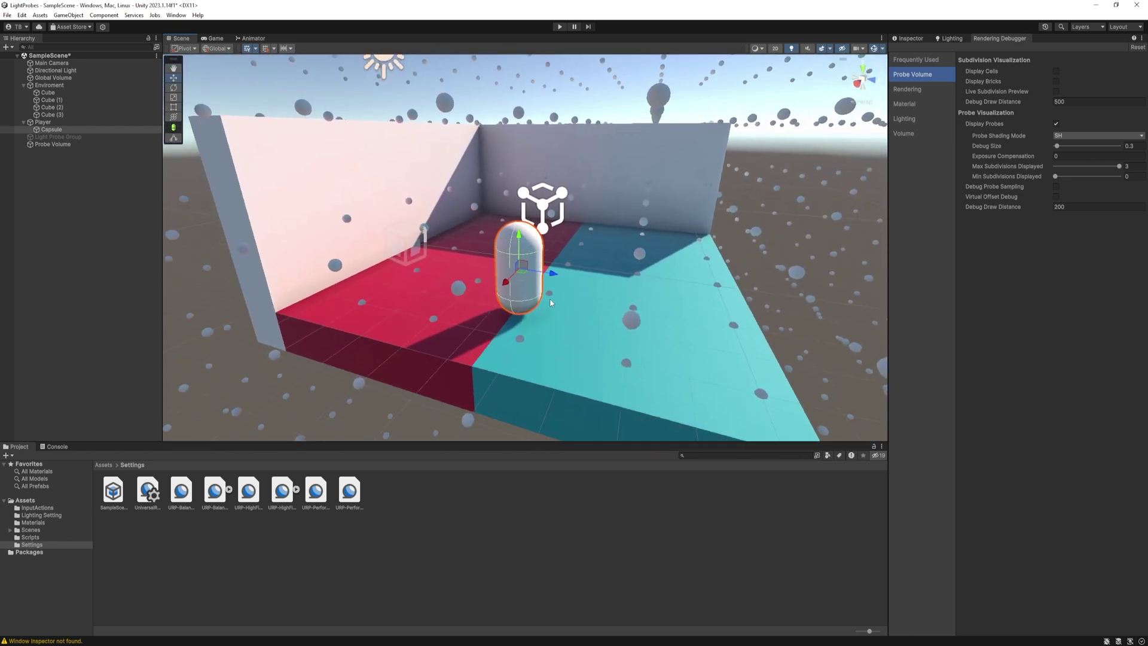
# Step: Frame the capsule, drag it onto the cyan floor, and deselect it
pyautogui.press('f')
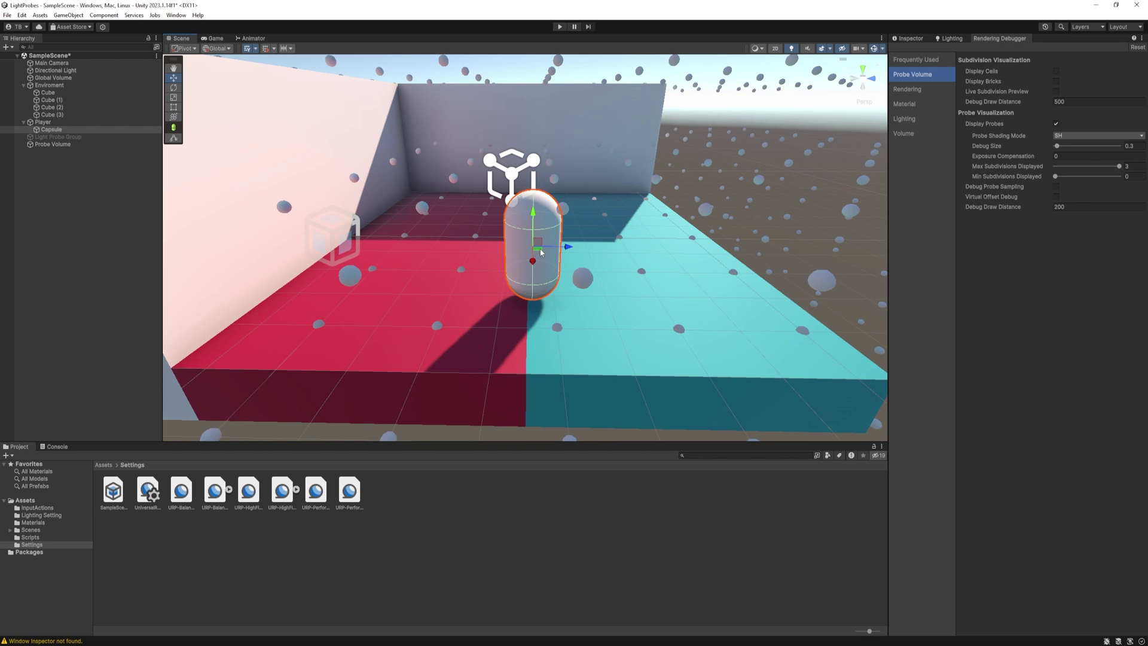
pyautogui.moveTo(499, 255); pyautogui.dragTo(668, 249)
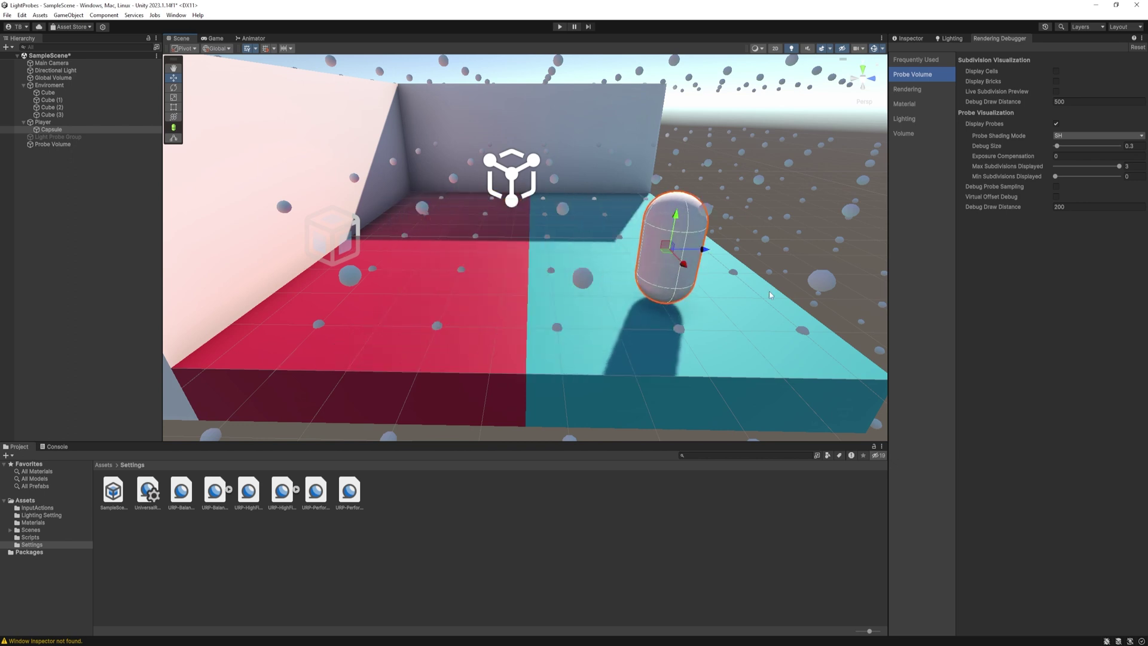
pyautogui.moveTo(755, 271)
pyautogui.mouseDown(button='right')
pyautogui.moveTo(735, 237)
pyautogui.moveTo(750, 259)
pyautogui.mouseUp(button='right')
pyautogui.click(736, 265)
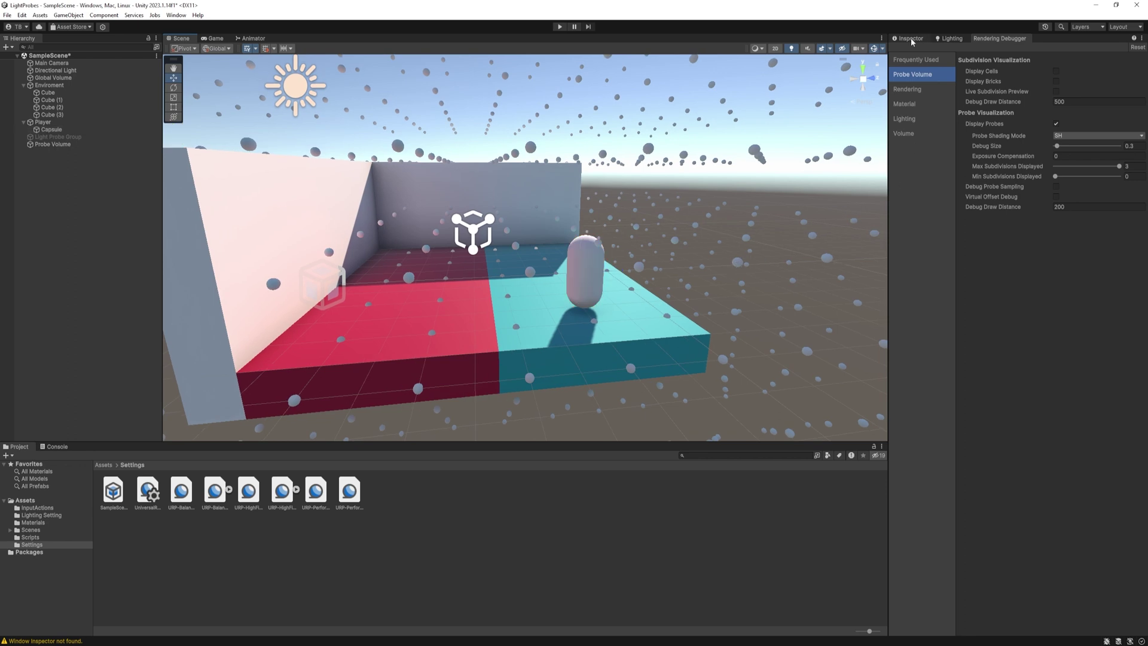
# Step: Enter Play mode with Ctrl+P to watch the capsule in the maximized Game view
pyautogui.hotkey('ctrl', 'p')
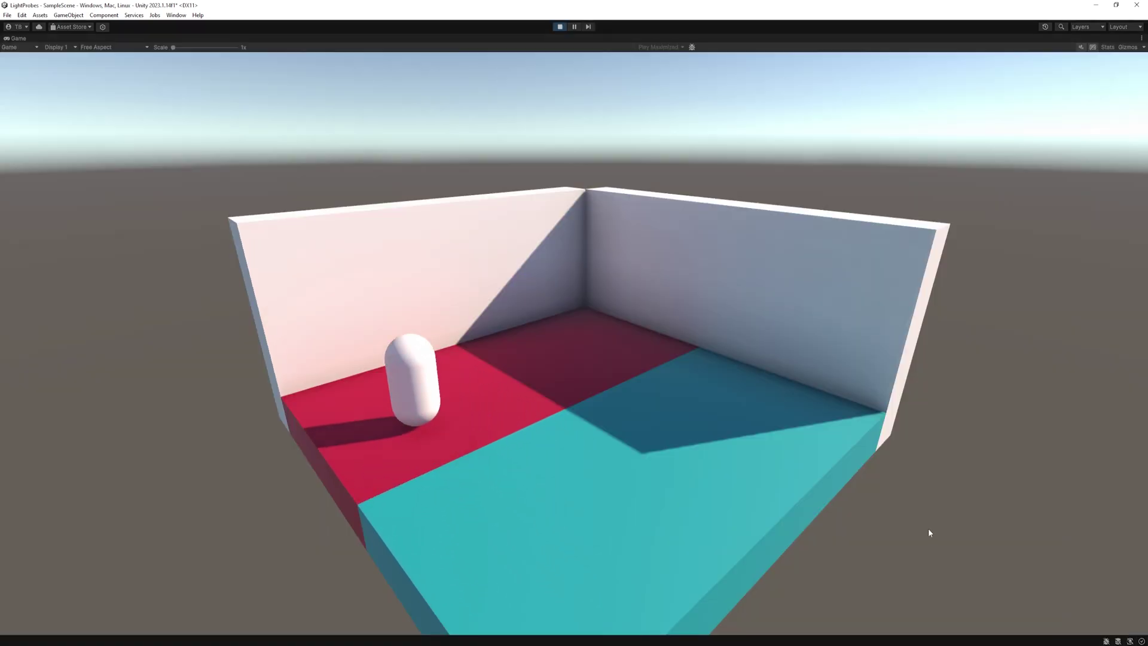